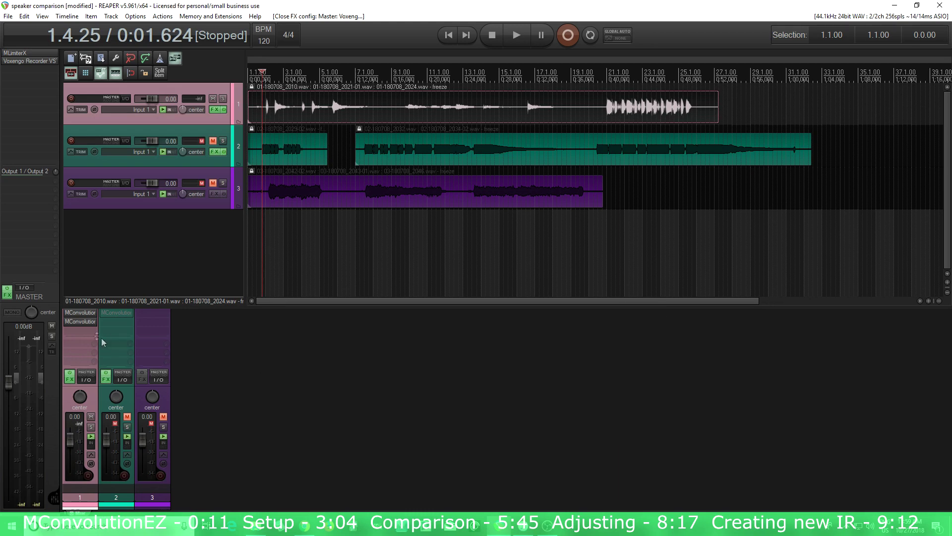
Set track 1's MConvolutionEZ to 100% Dry/Wet and audition it.
left_click(82, 322)
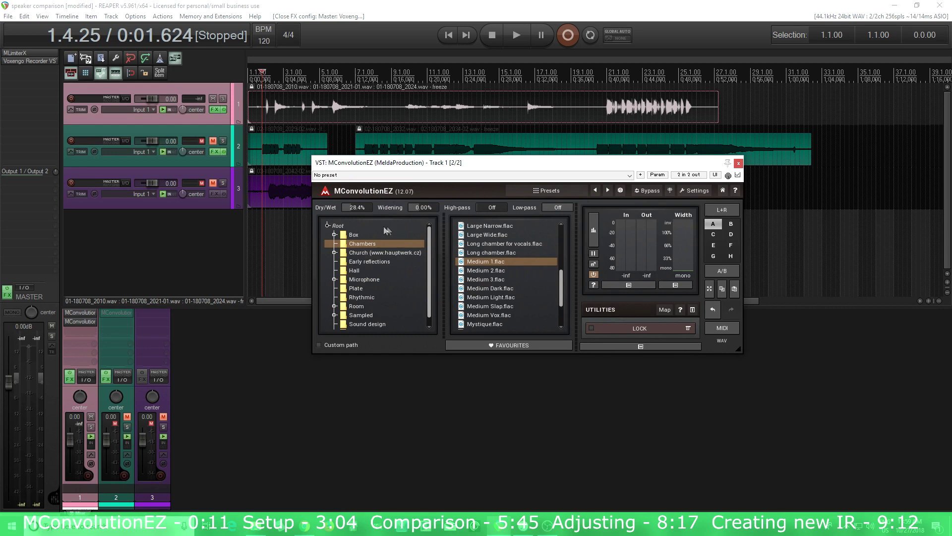
double_click(359, 208)
left_click(516, 37)
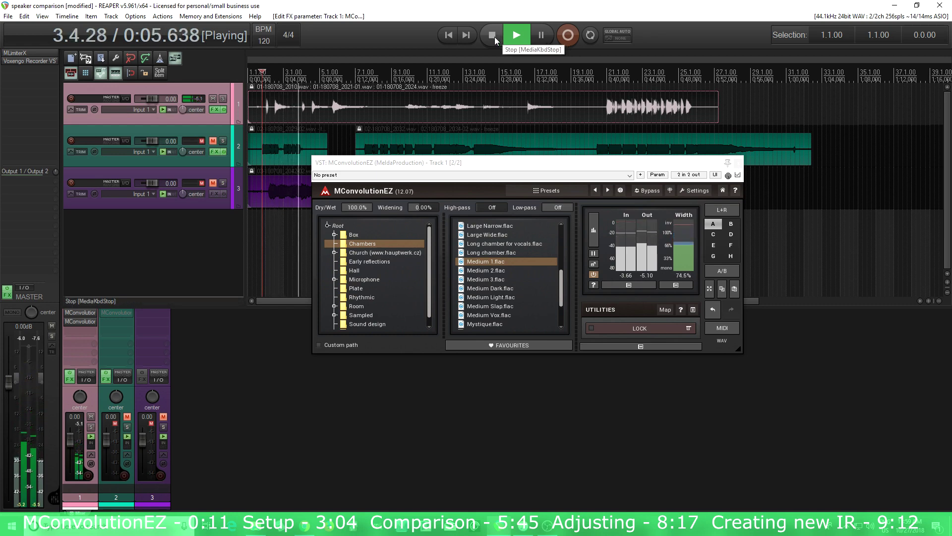
left_click(495, 36)
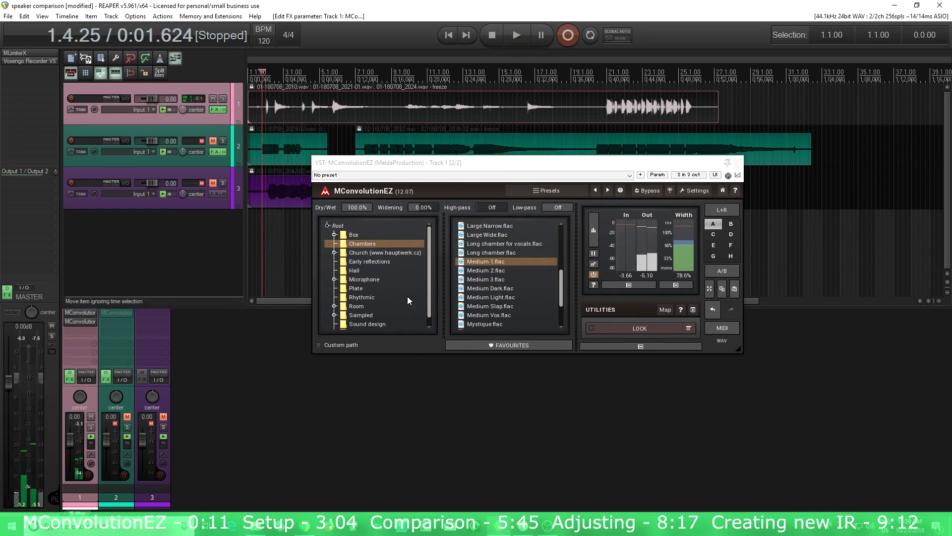
Load Box > Laptop Speaker.wav, audition it, and lower Dry/Wet to 33.2%.
left_click(353, 235)
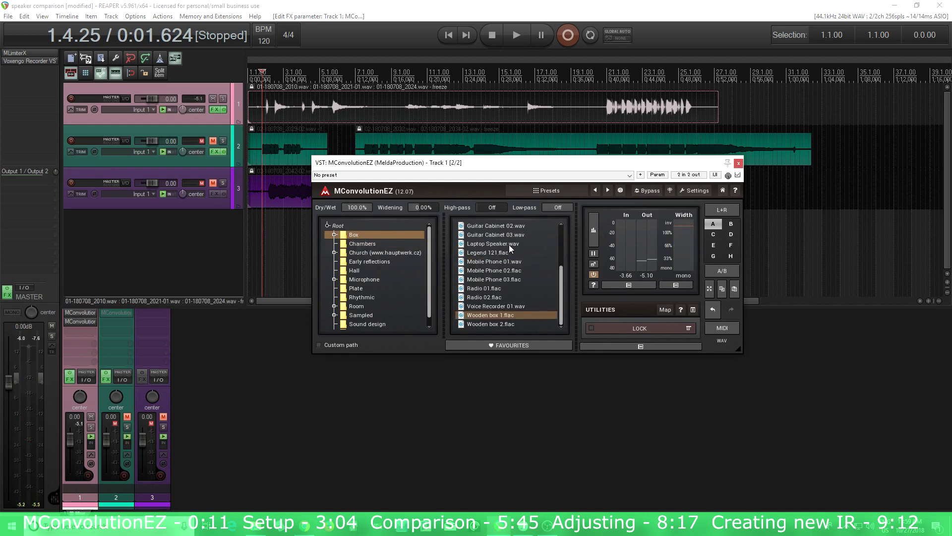
scroll(525, 268, "up", 3)
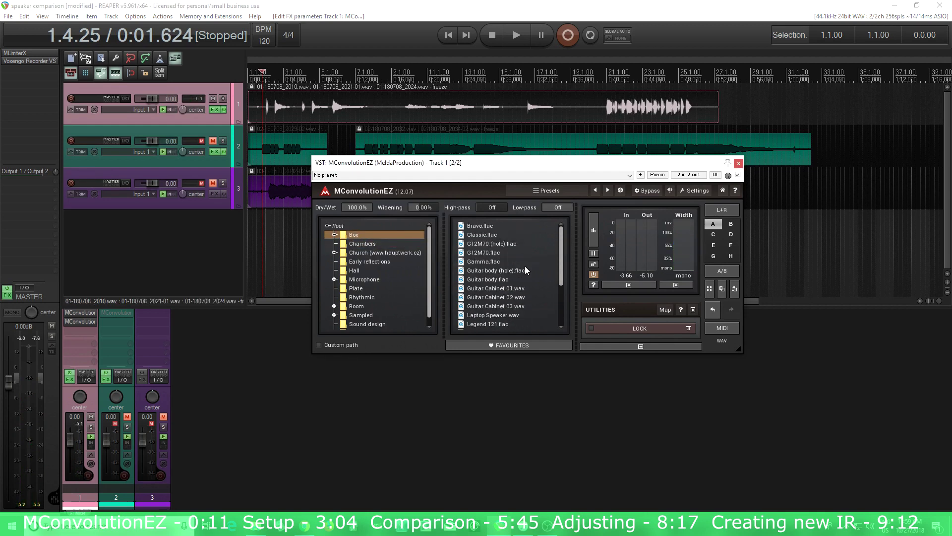
scroll(526, 270, "down", 2)
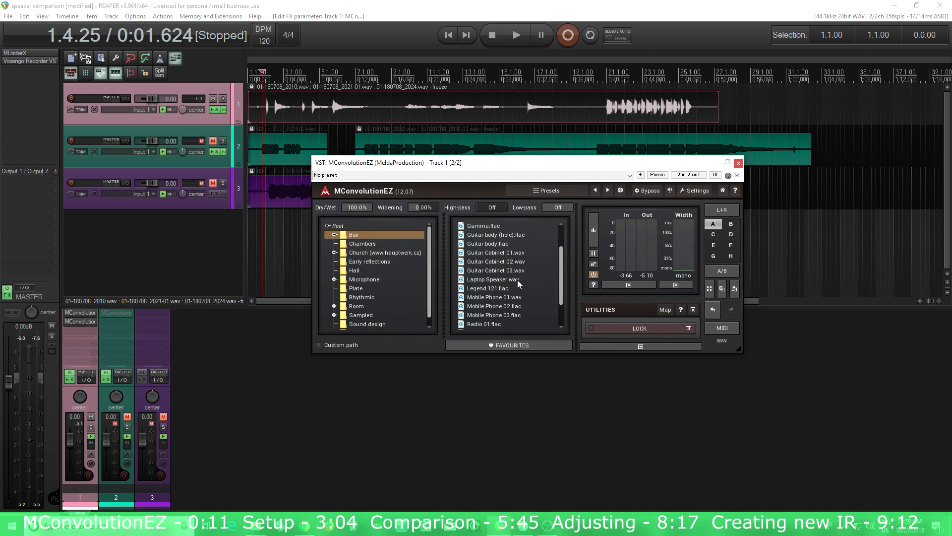
left_click(517, 279)
left_click(510, 35)
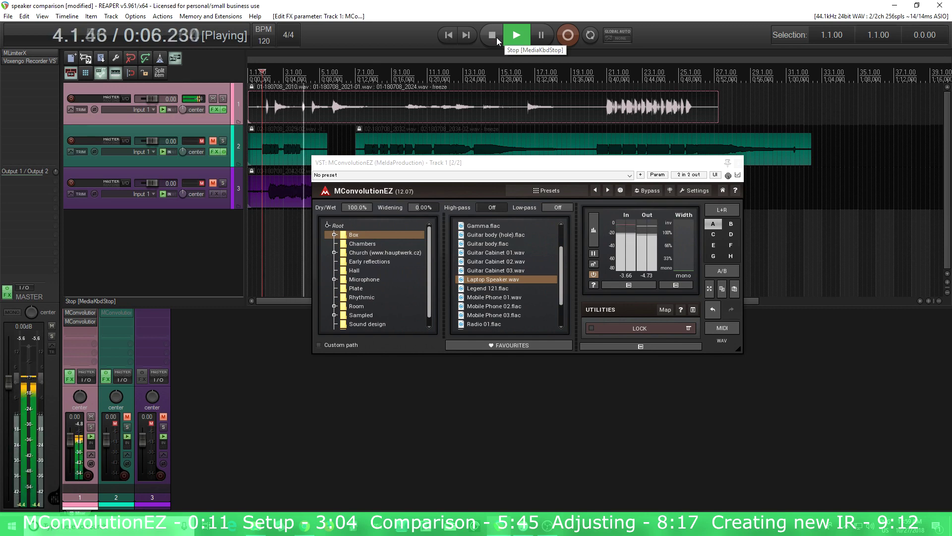
left_click(496, 37)
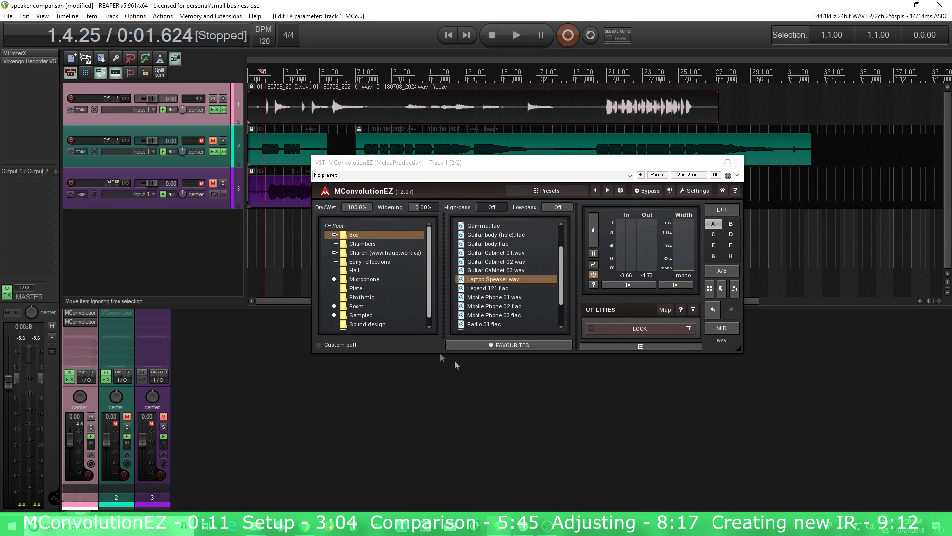
left_click_drag(367, 205, 367, 228)
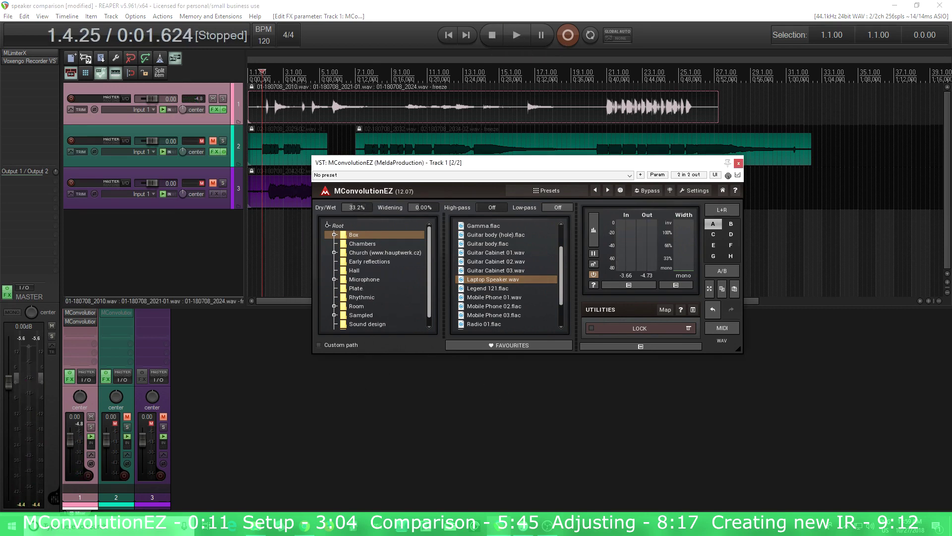
Switch to the Chambers folder's Large Dark.flac impulse and audition it at 20% Dry/Wet.
left_click(367, 244)
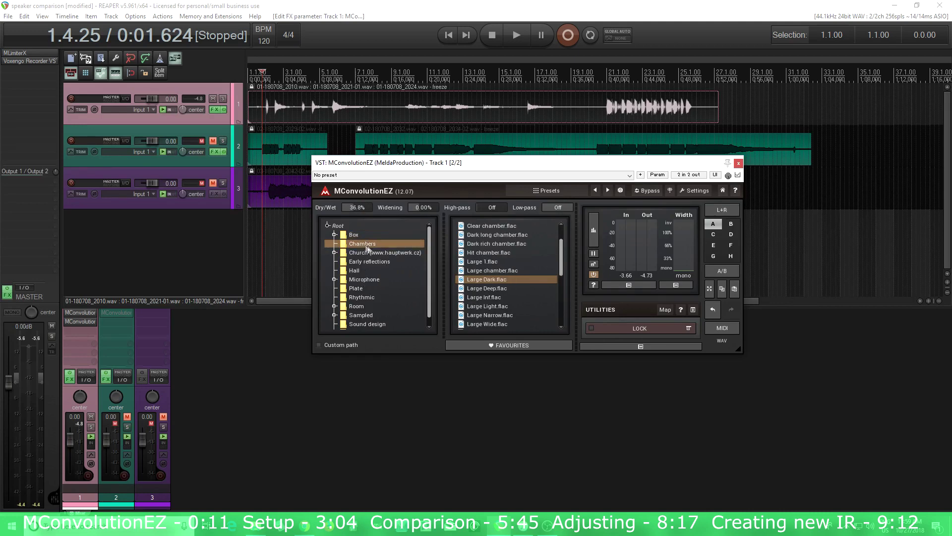
left_click(516, 35)
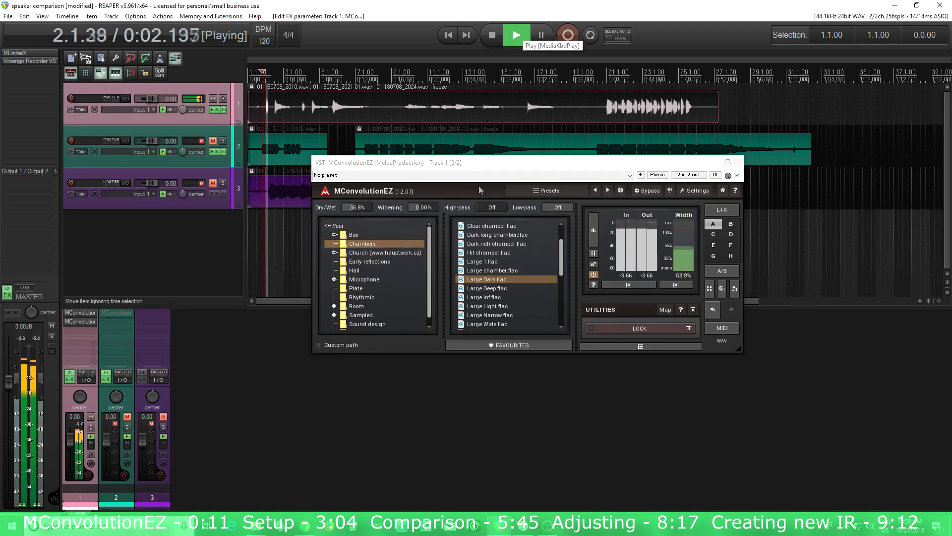
left_click_drag(361, 207, 360, 231)
left_click(492, 34)
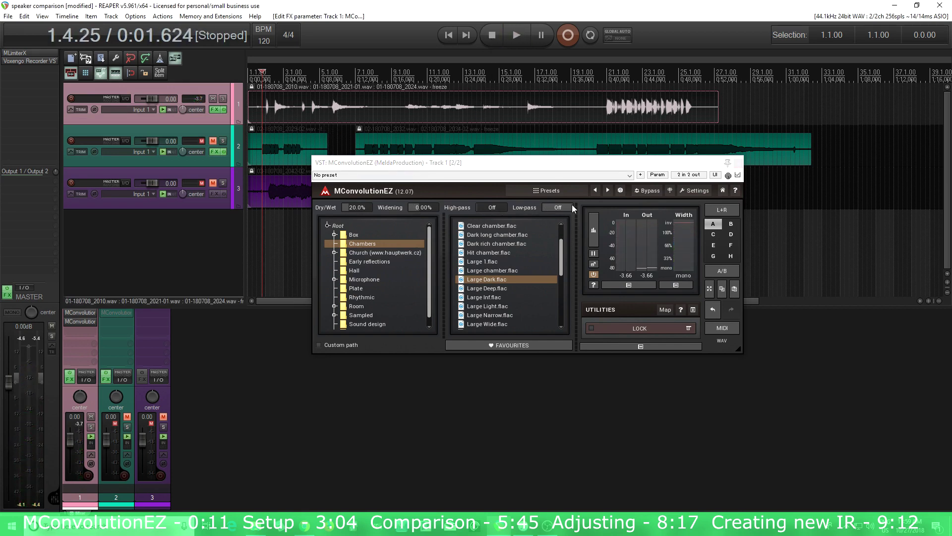
Delete MConvolutionEZ from track 1 and open track 1's MConvolutionMB instead.
left_click(738, 163)
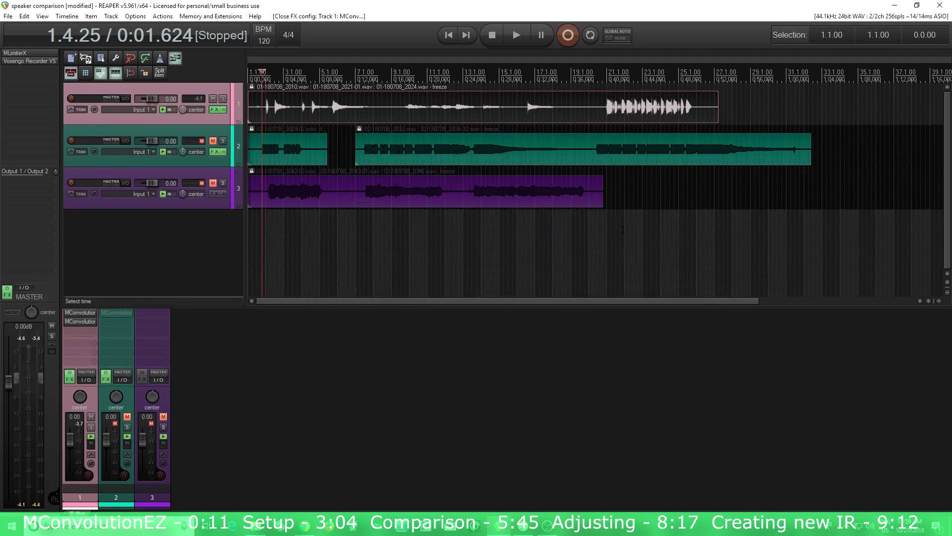
right_click(74, 323)
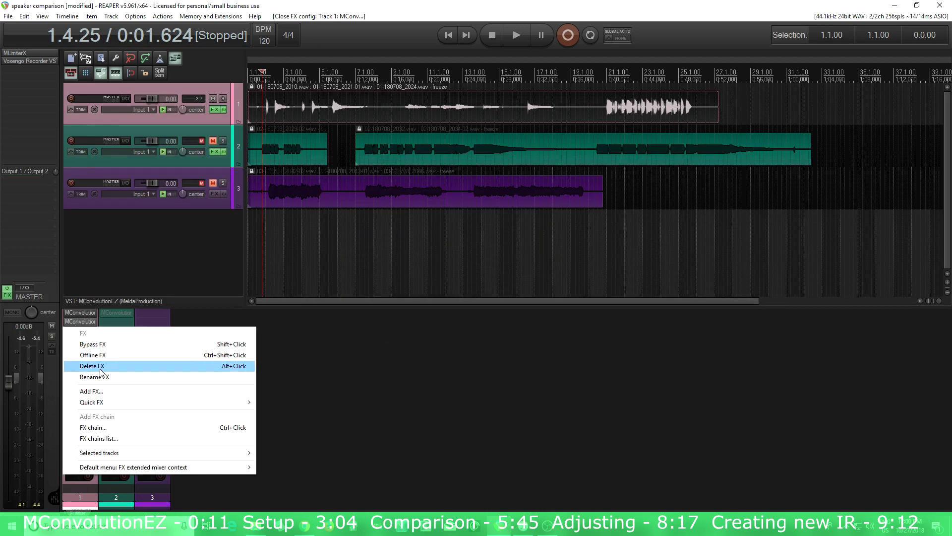
left_click(84, 365)
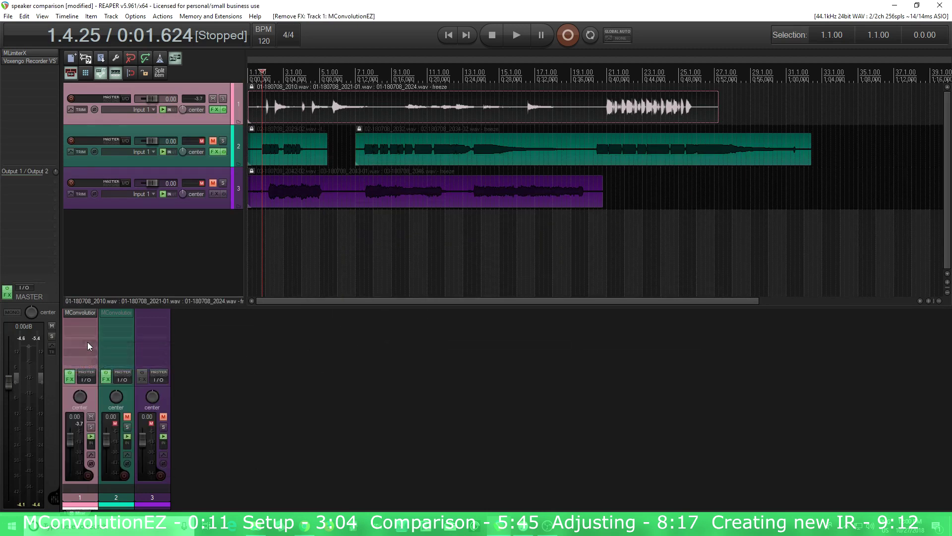
left_click(81, 314)
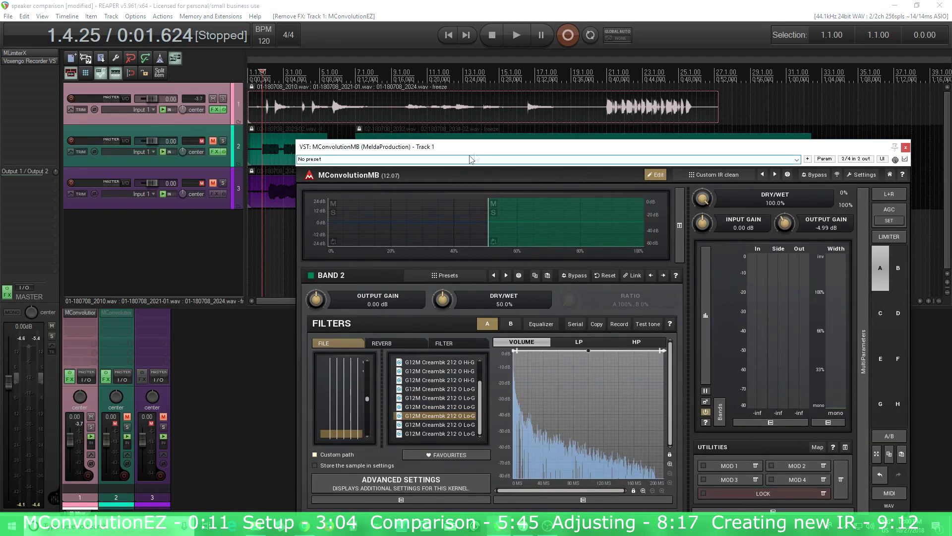
Inspect the cabinet IRs on Band 1 and Band 2, widening the IR list to read names.
left_click_drag(477, 149, 453, 113)
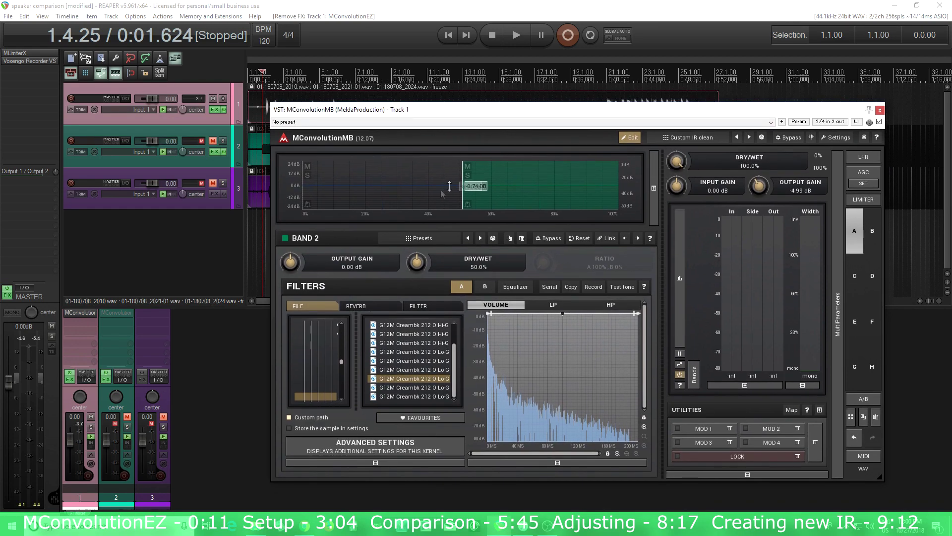
left_click(404, 195)
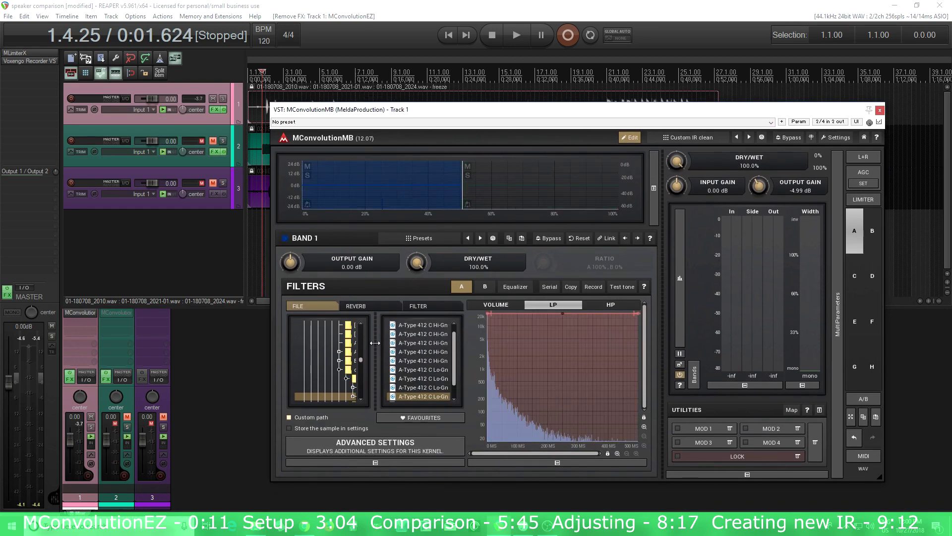
left_click_drag(376, 341, 322, 342)
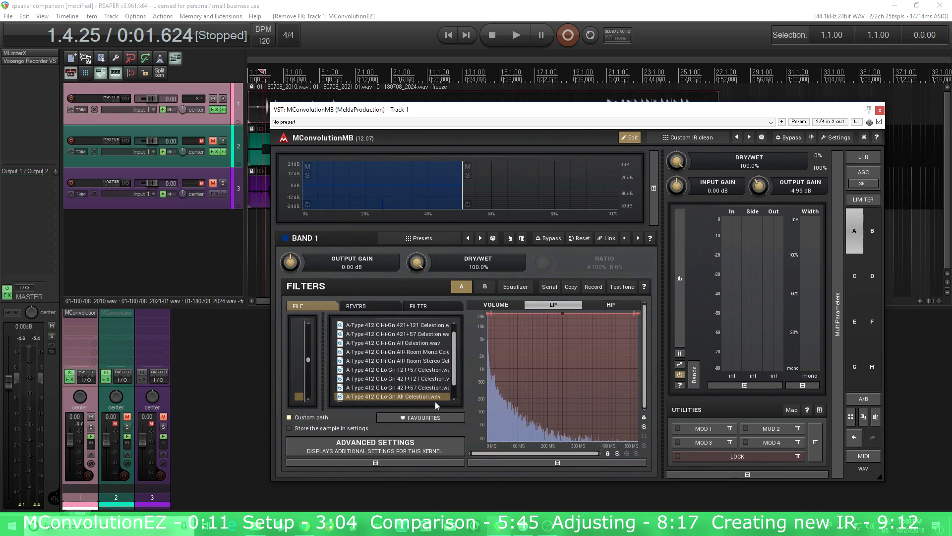
left_click(502, 205)
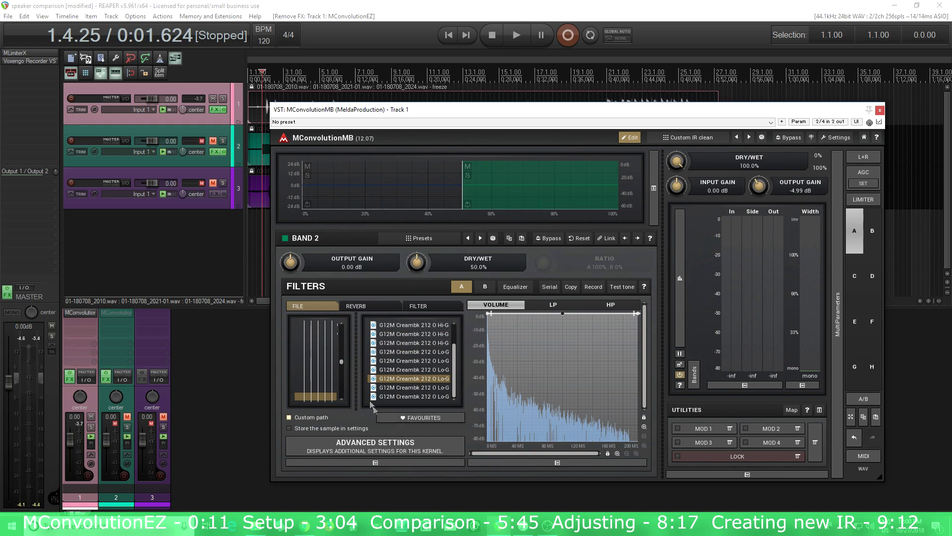
left_click_drag(350, 389, 317, 387)
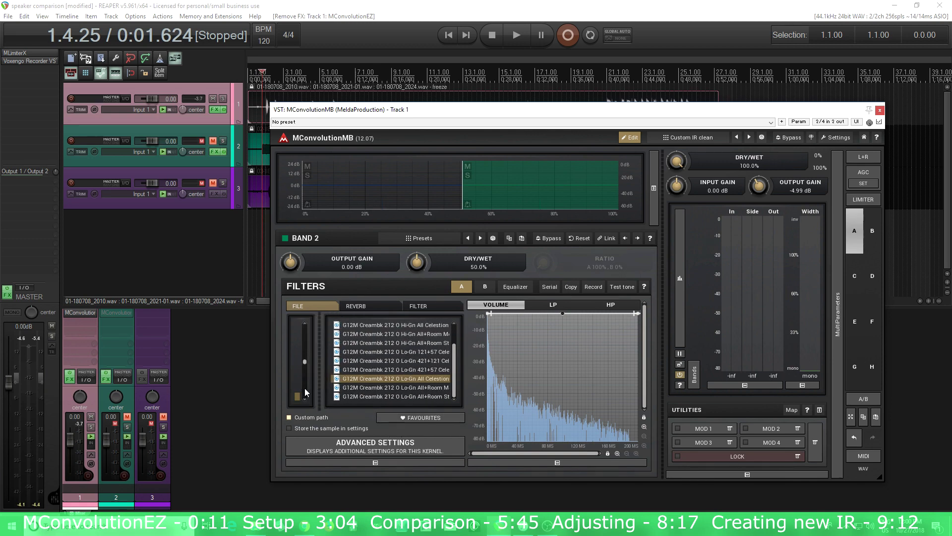
left_click_drag(318, 386, 379, 386)
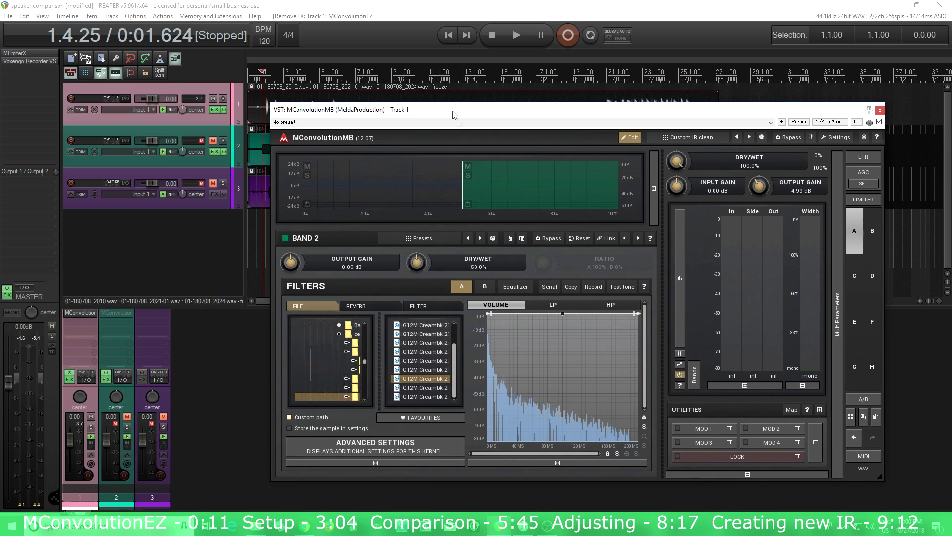
left_click_drag(452, 110, 457, 137)
Play the cabinet blend, then replay it from 0:17.425 (9.3.85) and stop.
left_click(514, 40)
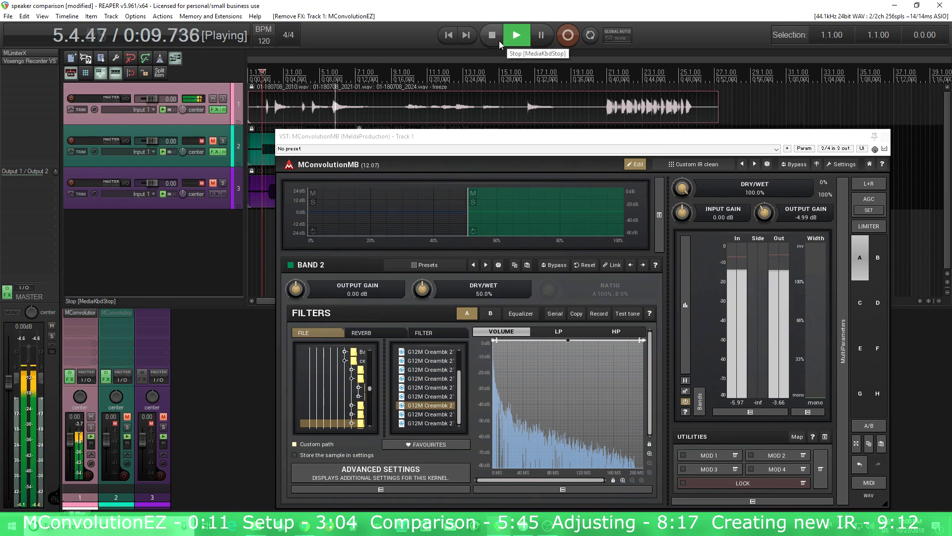
left_click(499, 41)
left_click(406, 107)
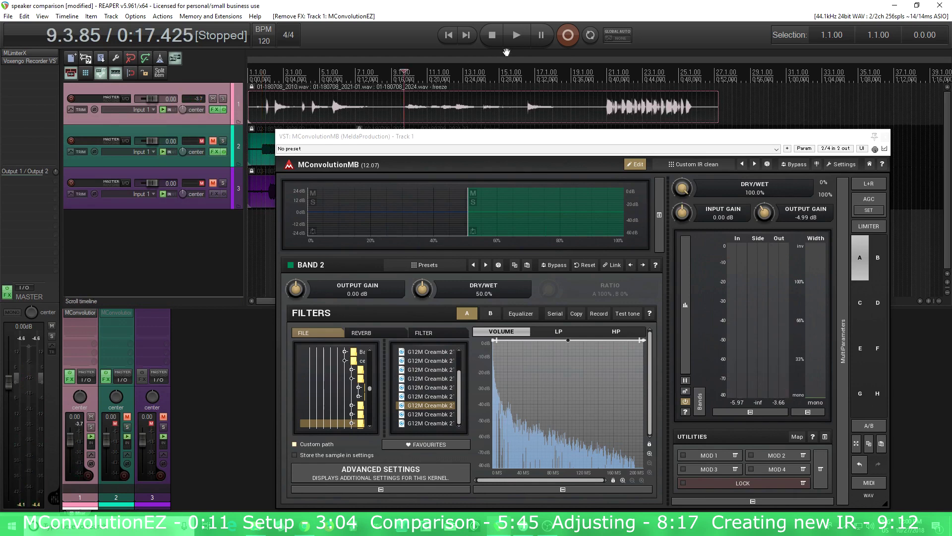
left_click(516, 35)
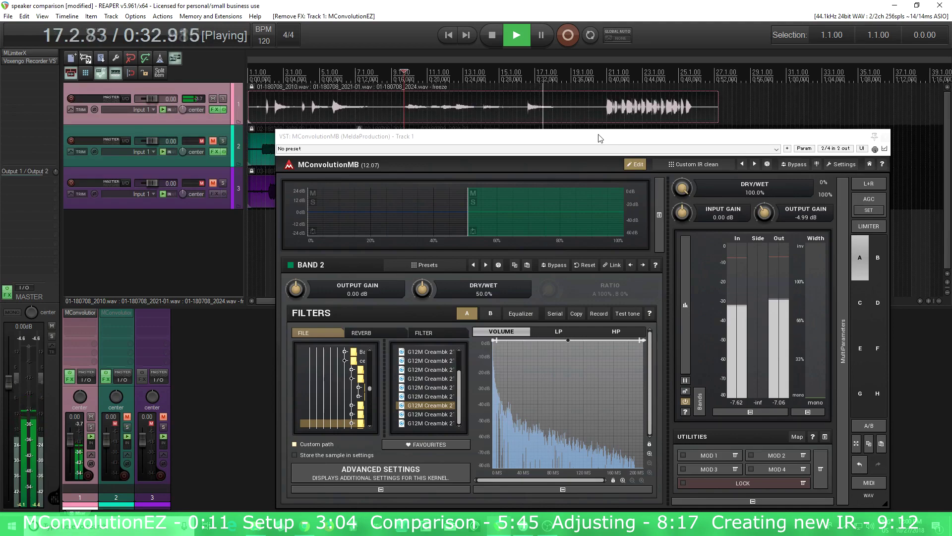
left_click_drag(599, 135, 598, 73)
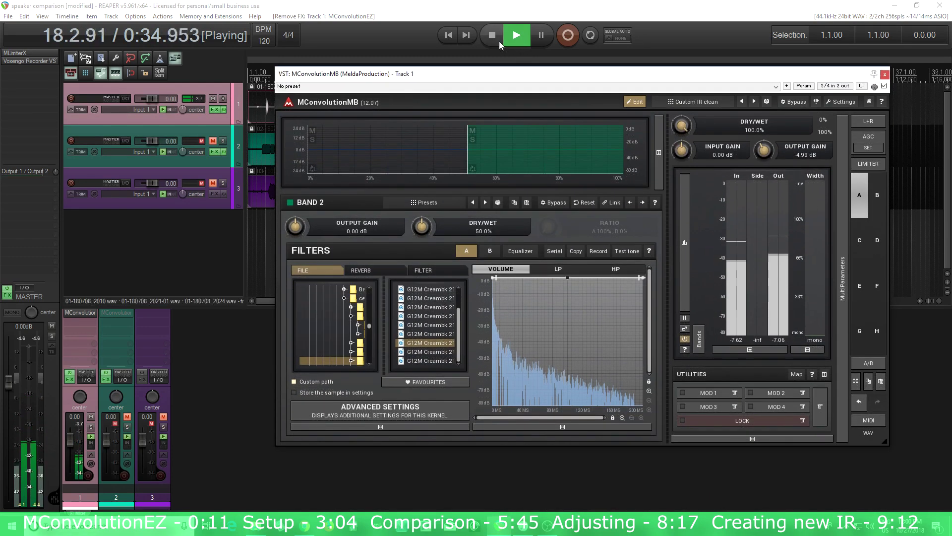
left_click(499, 40)
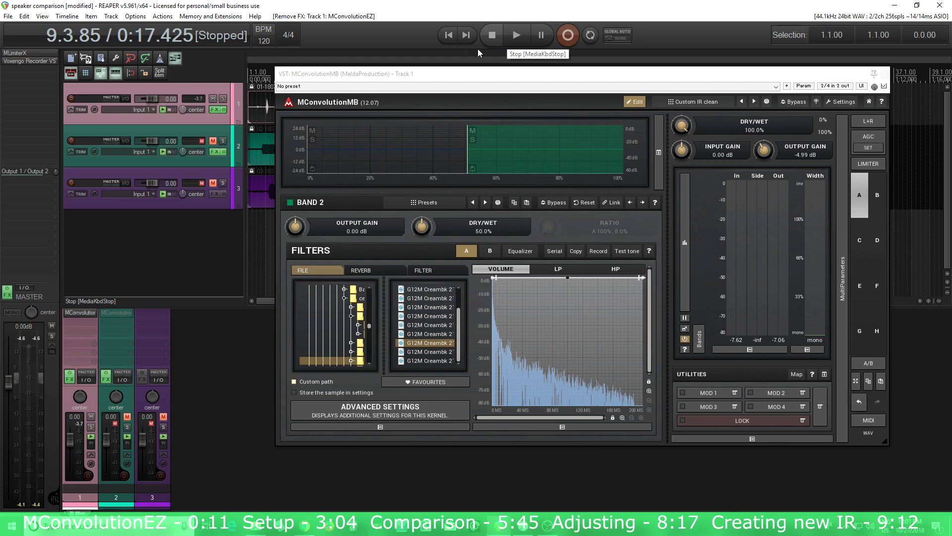
Check Band 1's and Band 2's settings in the crossover display.
left_click(439, 158)
left_click(498, 158)
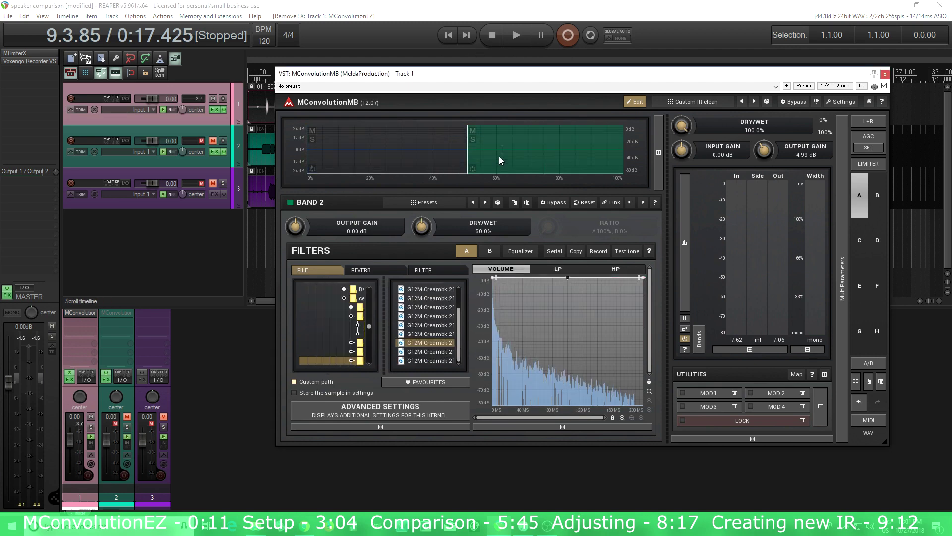
left_click_drag(508, 79, 491, 117)
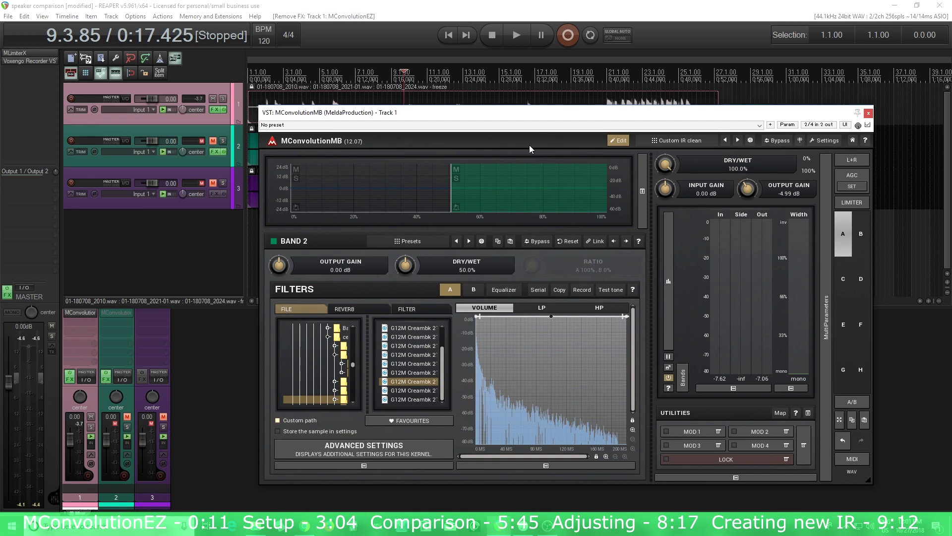
Turn Band 2's Dry/Wet up to 100%, then select Band 1.
left_click_drag(405, 266, 406, 262)
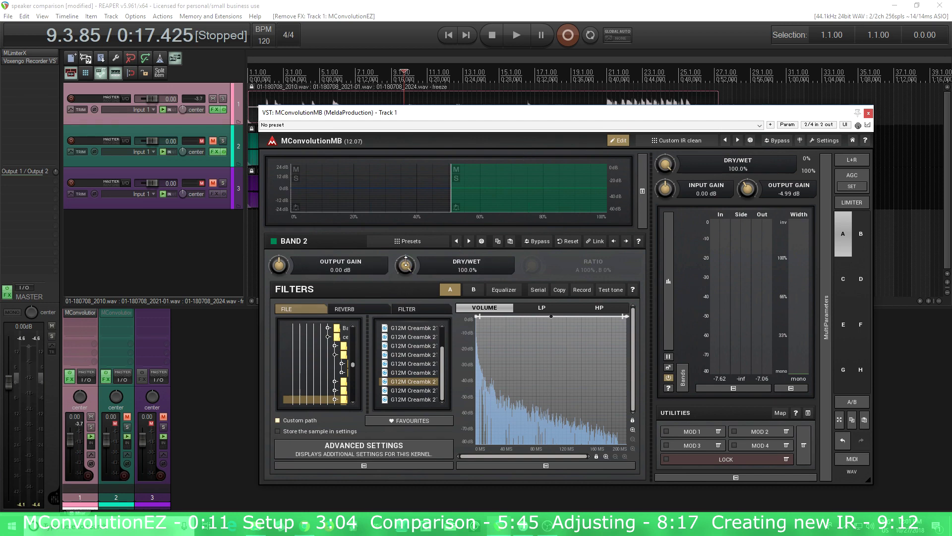
left_click(353, 198)
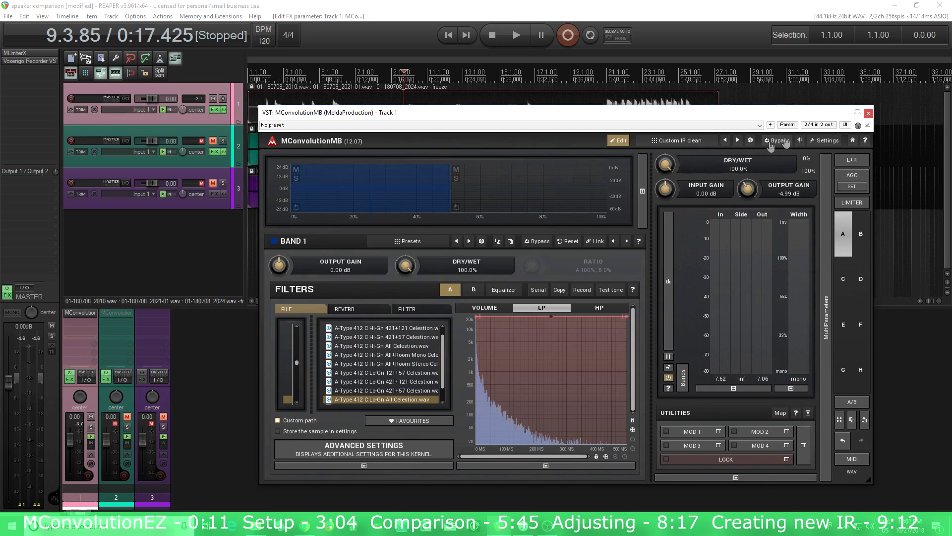
Bypass track 1's convolution, mute track 1 and unmute track 2, keeping track 2's FX enabled.
left_click(869, 114)
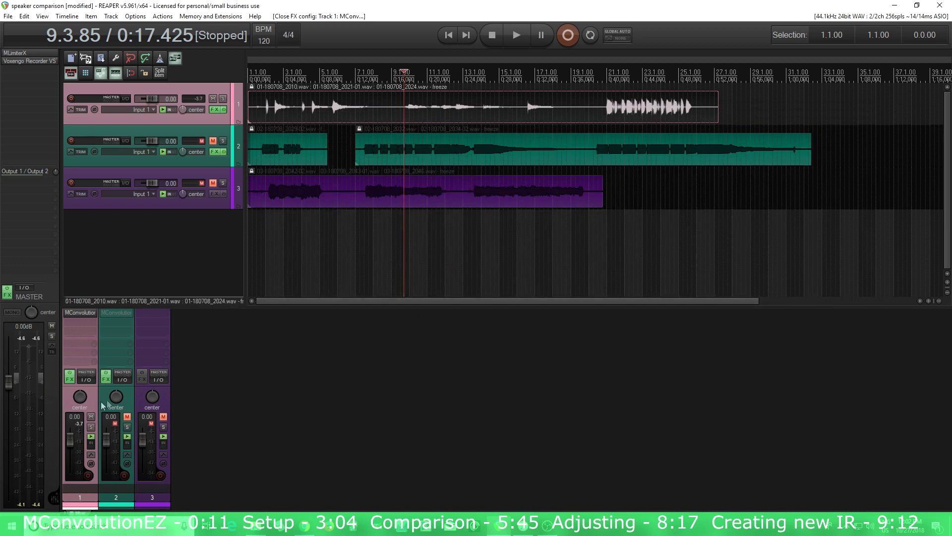
left_click(89, 315, "shift")
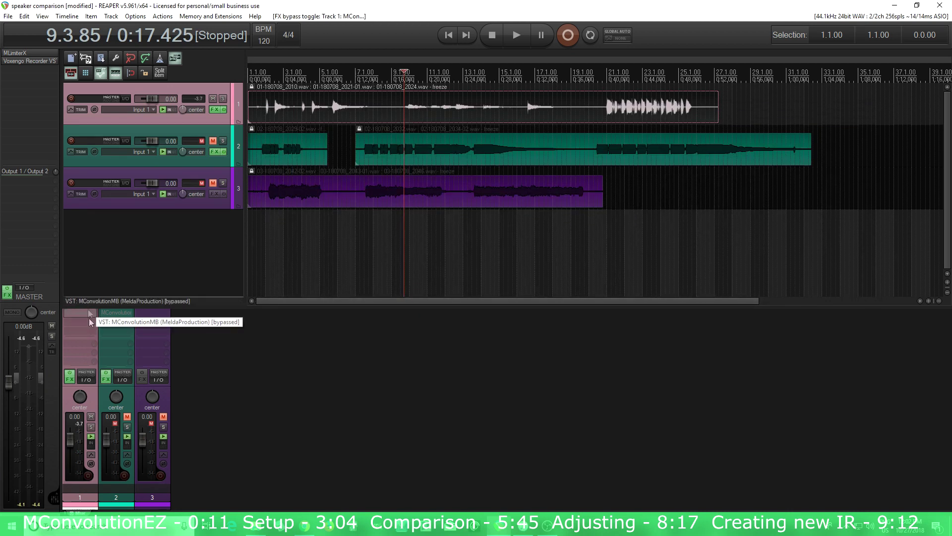
left_click(127, 416)
left_click(91, 416)
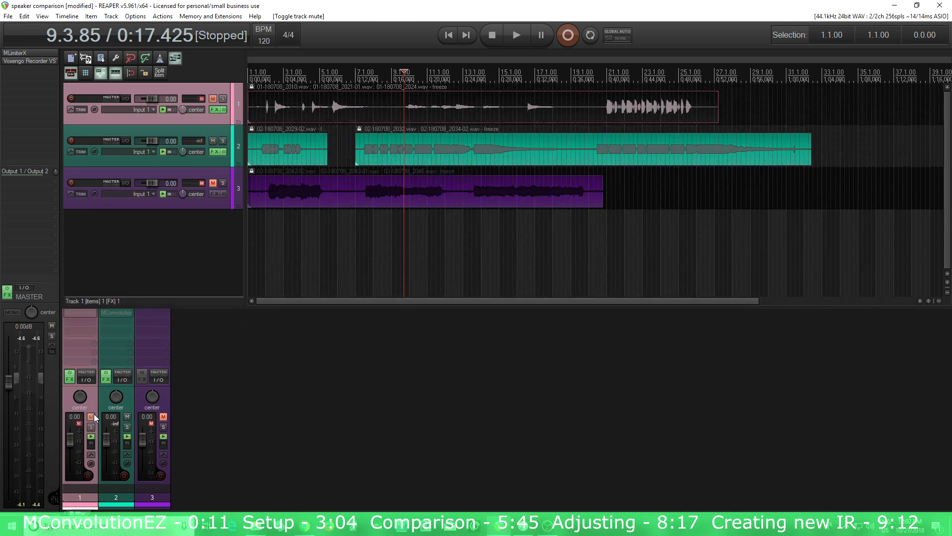
left_click(118, 313, "shift")
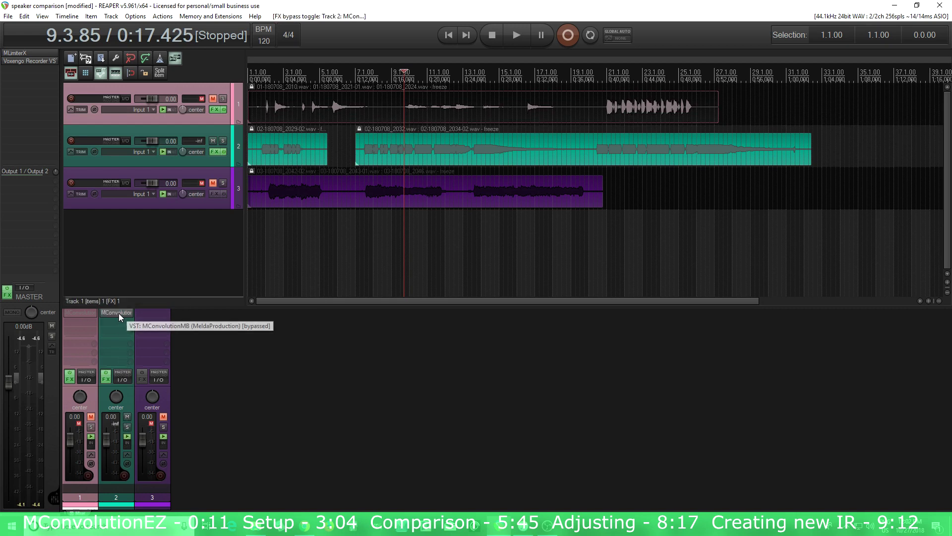
left_click(118, 314, "shift")
Open track 2's MConvolutionMB in its full multiband view.
left_click(118, 314)
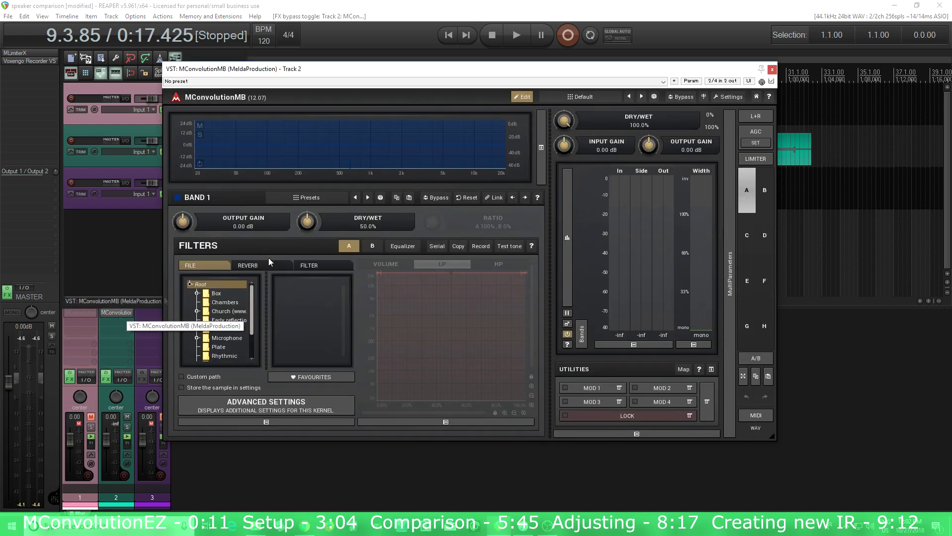
left_click(525, 98)
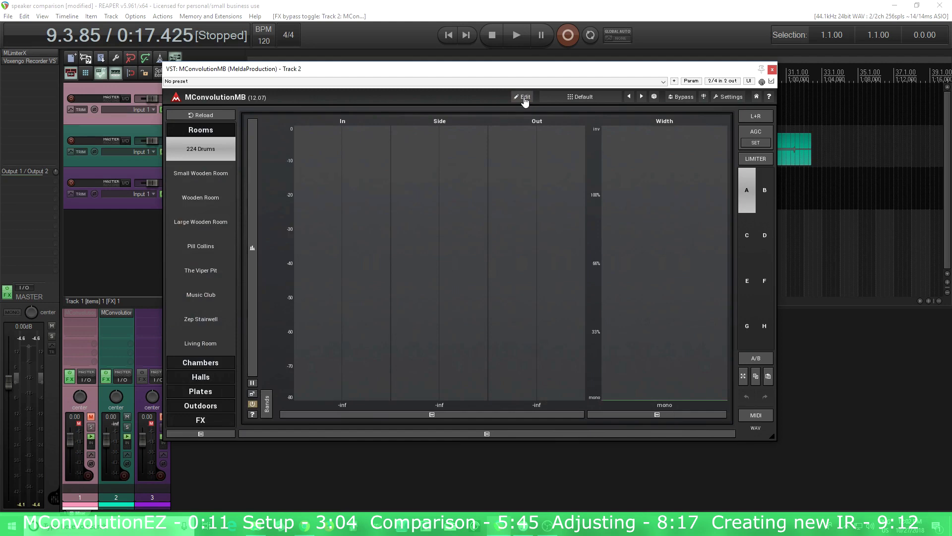
left_click(214, 150)
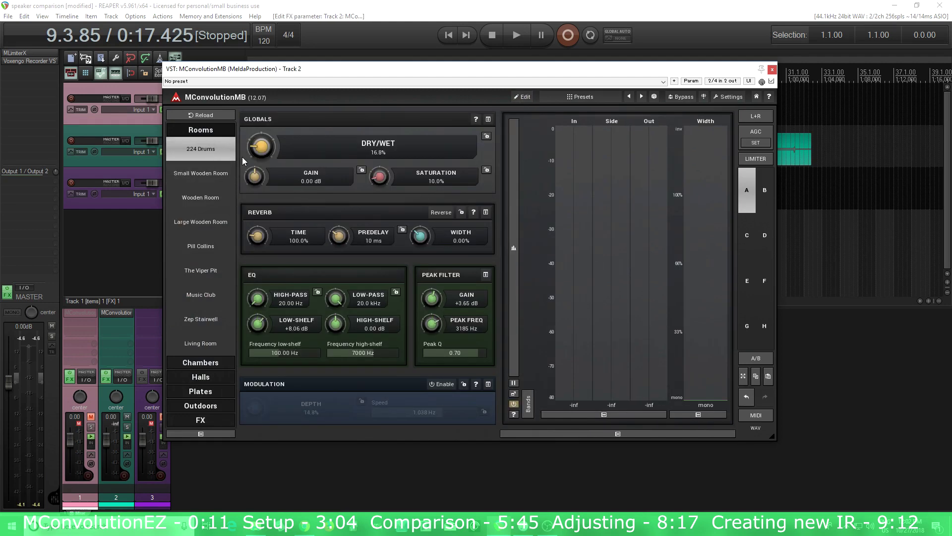
left_click(523, 97)
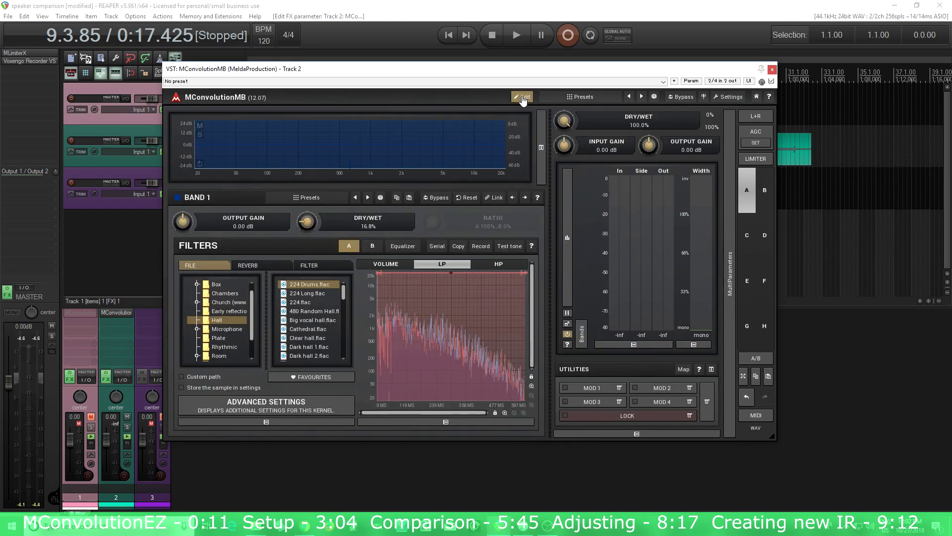
Load the Default preset from the Root folder in MConvolutionMB's preset browser.
left_click(600, 97)
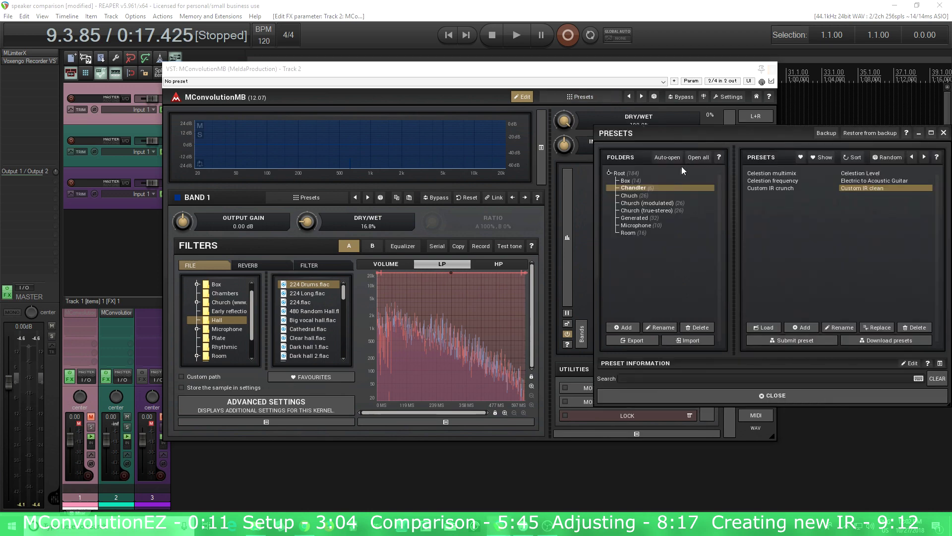
left_click(641, 171)
left_click(758, 171)
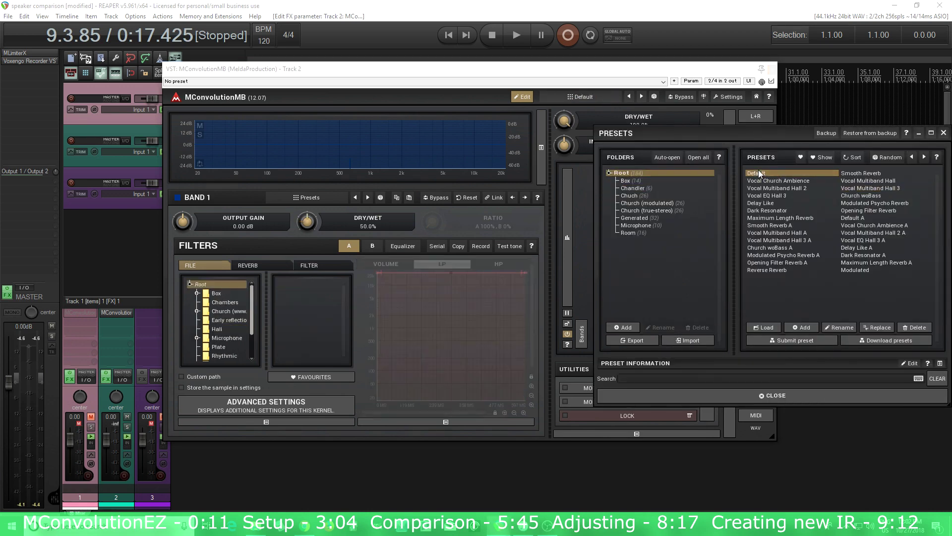
left_click(774, 396)
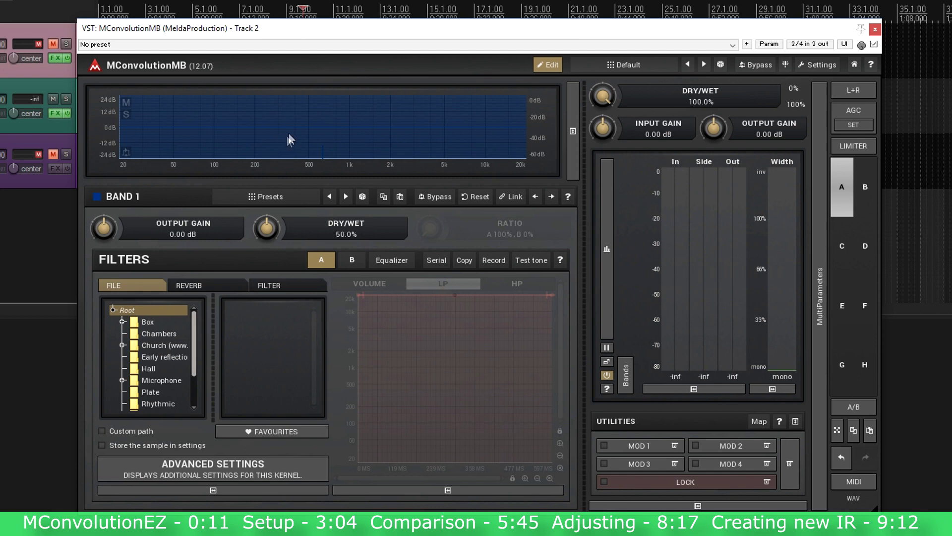
Set the crossover to Disabled and insert Band 2 after Band 1.
right_click(294, 132)
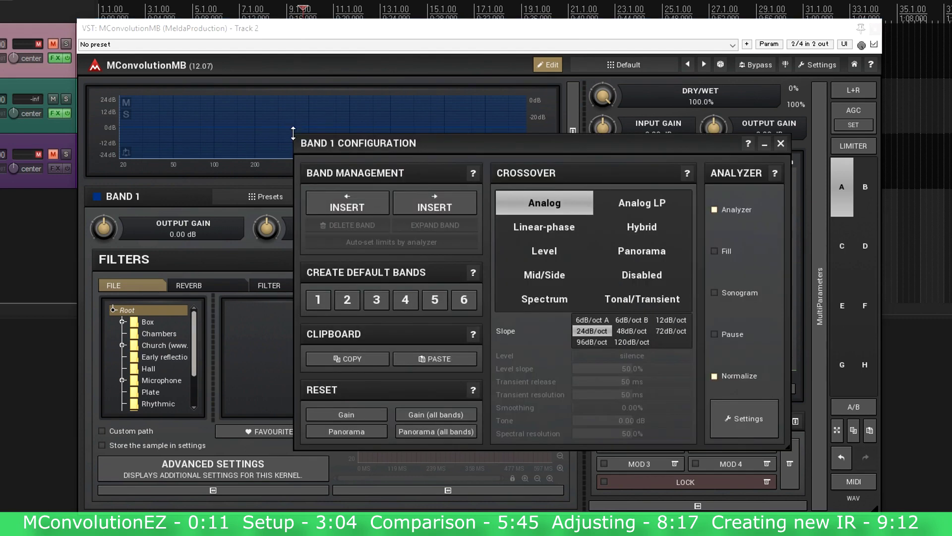
left_click(659, 284)
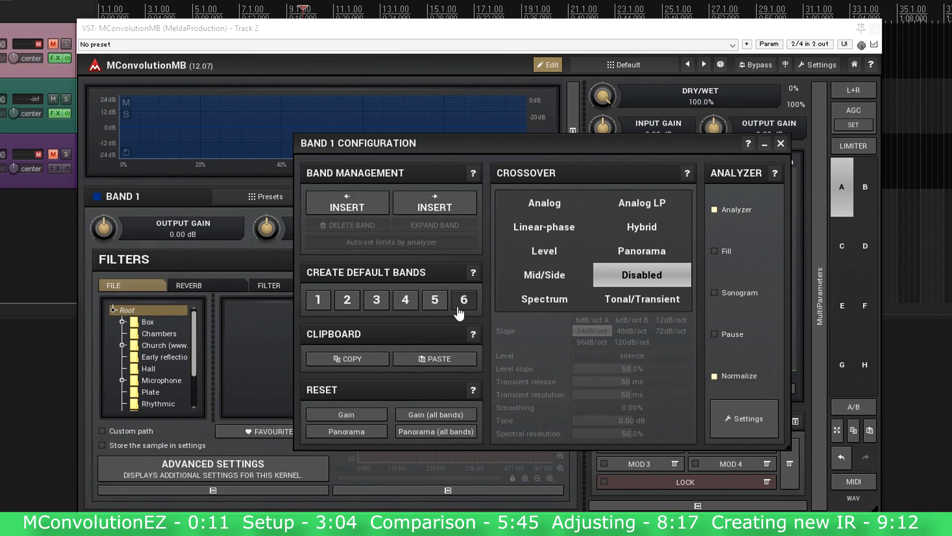
left_click(453, 210)
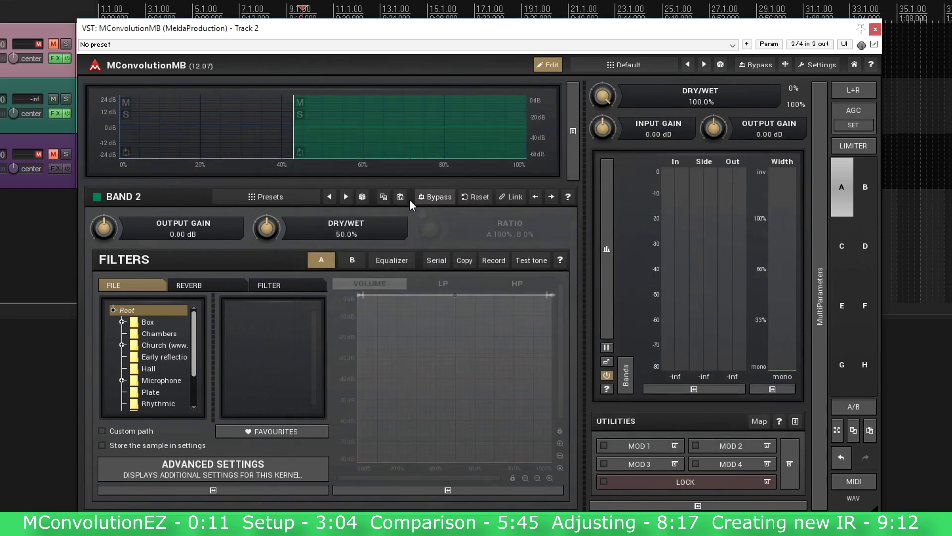
Move the band split to about 48%, set both linked bands to 100% Dry/Wet, then select Band 1.
left_click_drag(294, 138, 316, 138)
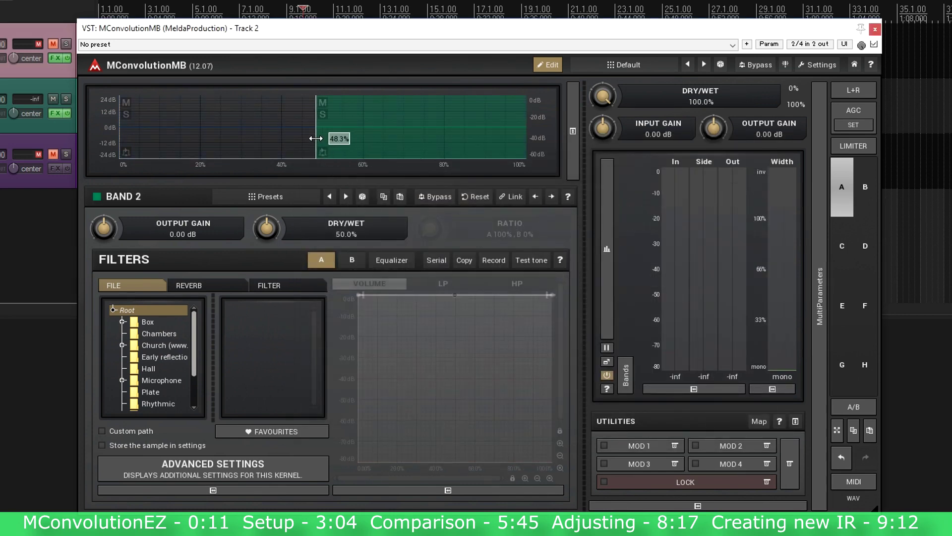
left_click(512, 197)
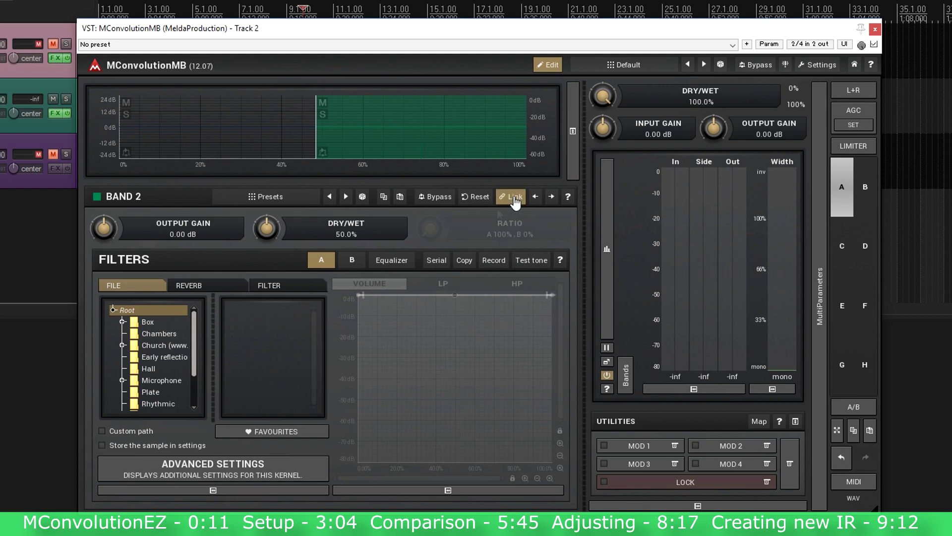
mouse_move(270, 227)
left_mouse_down()
mouse_move(271, 208)
mouse_move(271, 227)
left_mouse_up()
left_click(513, 199)
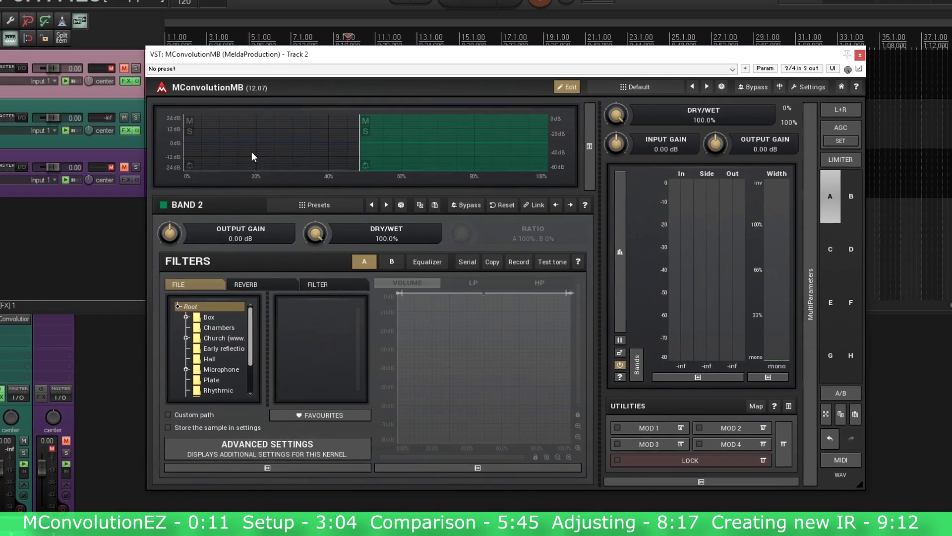
left_click(196, 137)
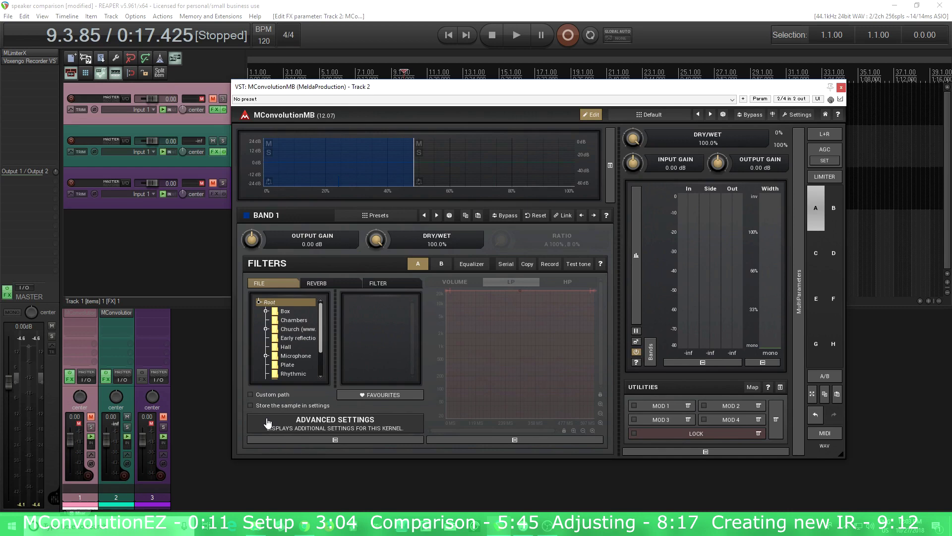
Drag V30 212 C Lo-Gn All Celestion.wav from Explorer's V30 folder into Band 1's file list.
left_click(268, 422)
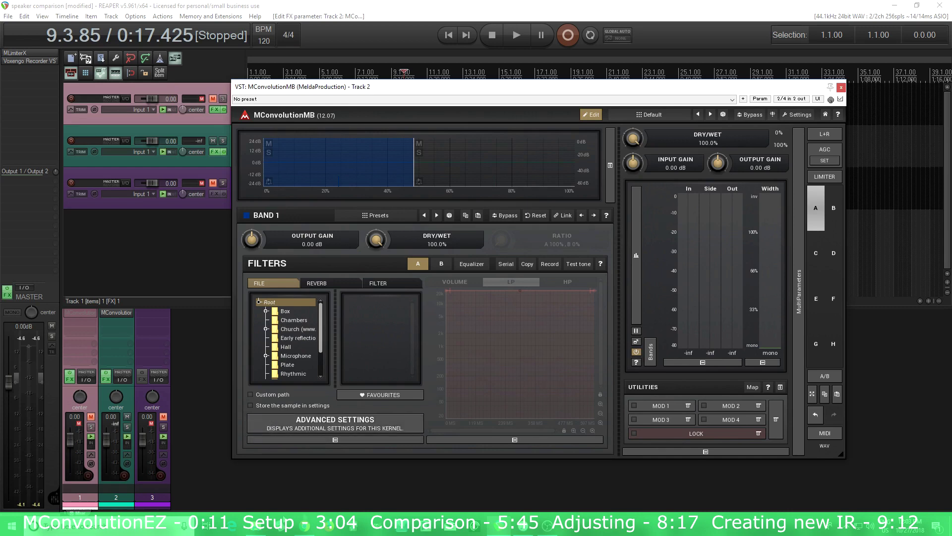
key("alt+Tab")
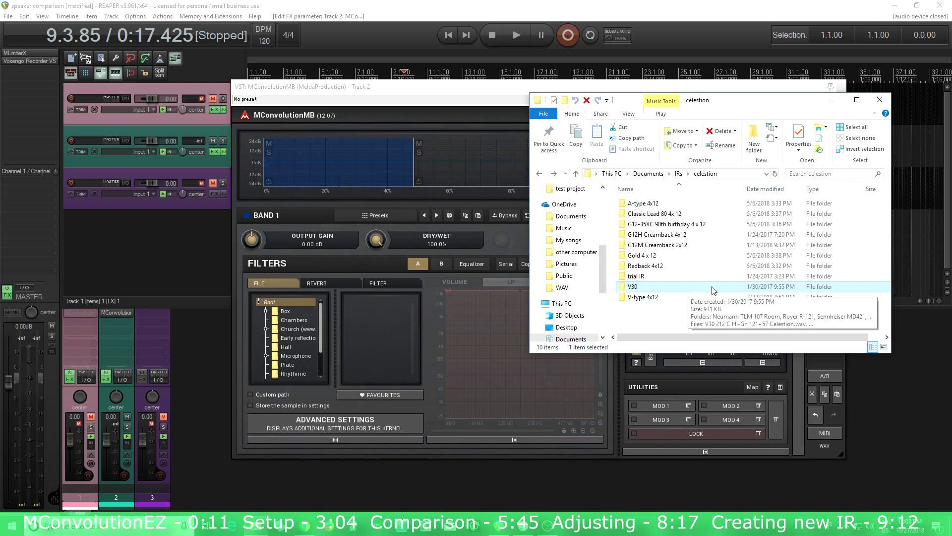
double_click(647, 286)
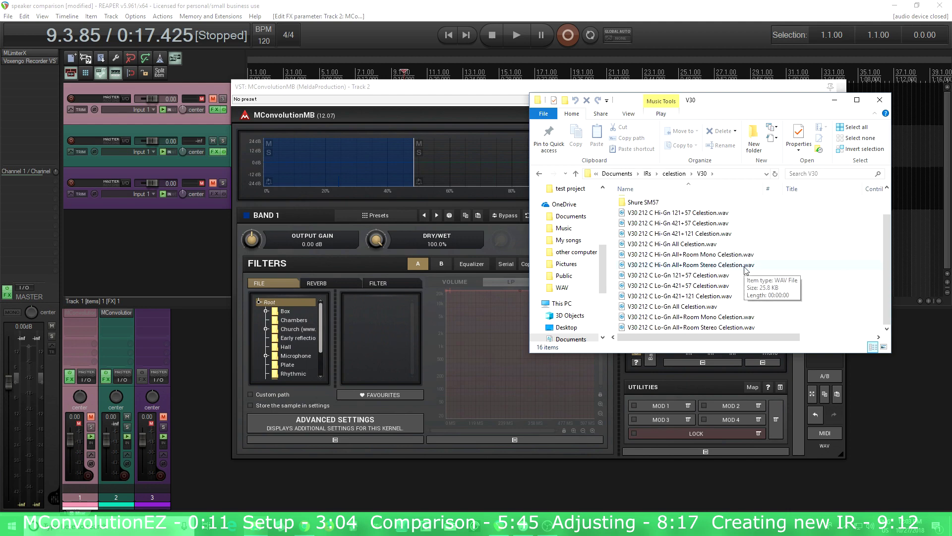
scroll(712, 320, "down", 1)
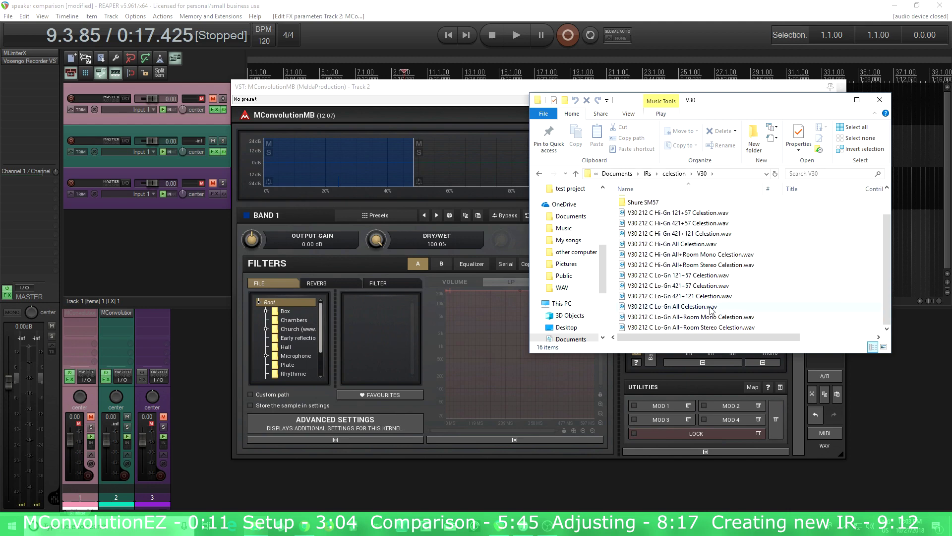
left_click(712, 307)
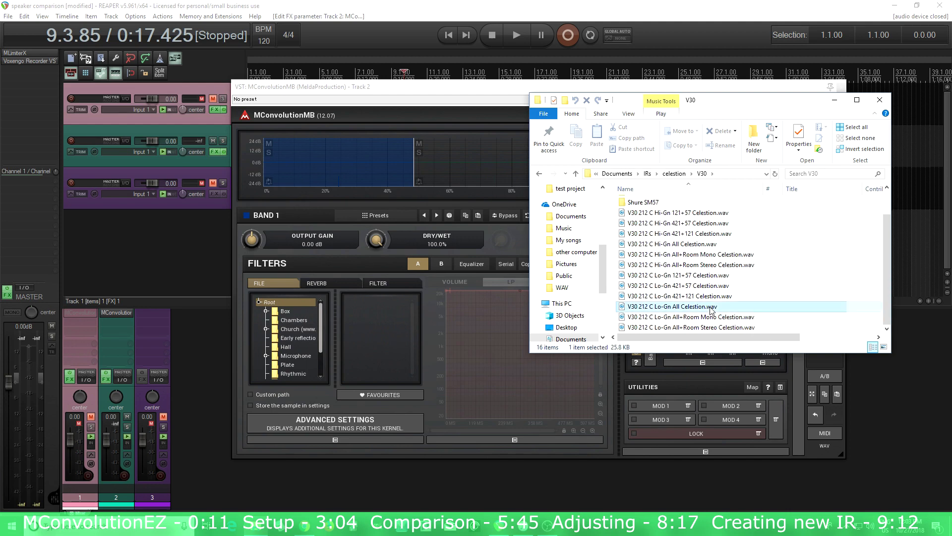
left_click_drag(689, 317, 420, 341)
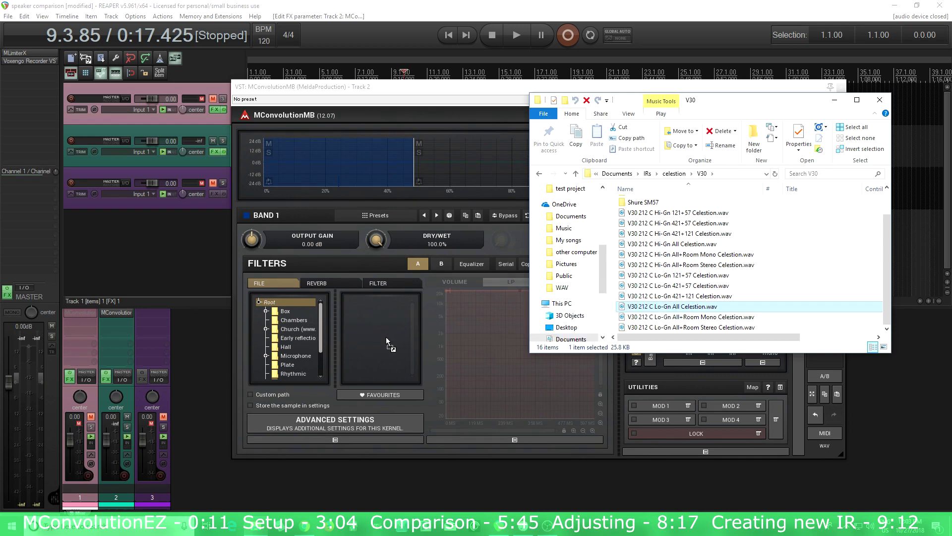
left_click_drag(369, 336, 370, 337)
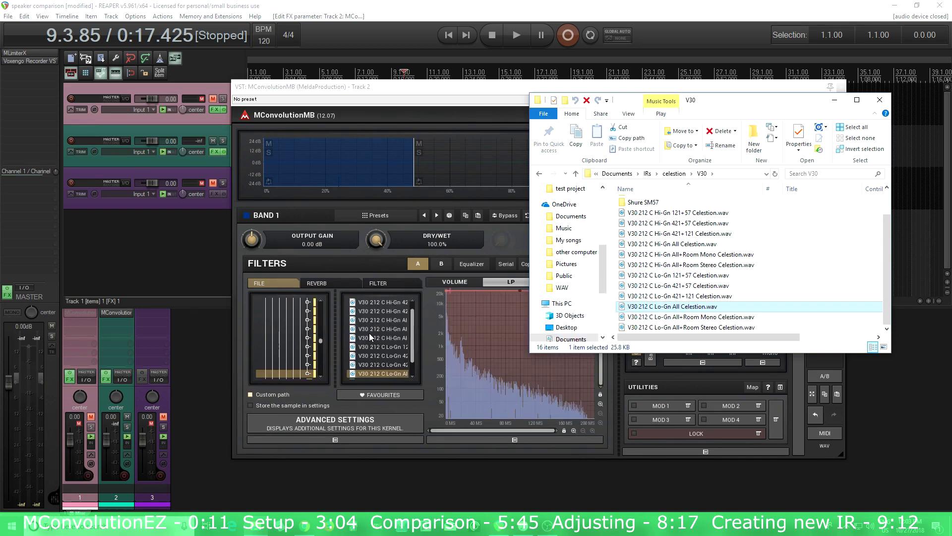
left_click(834, 104)
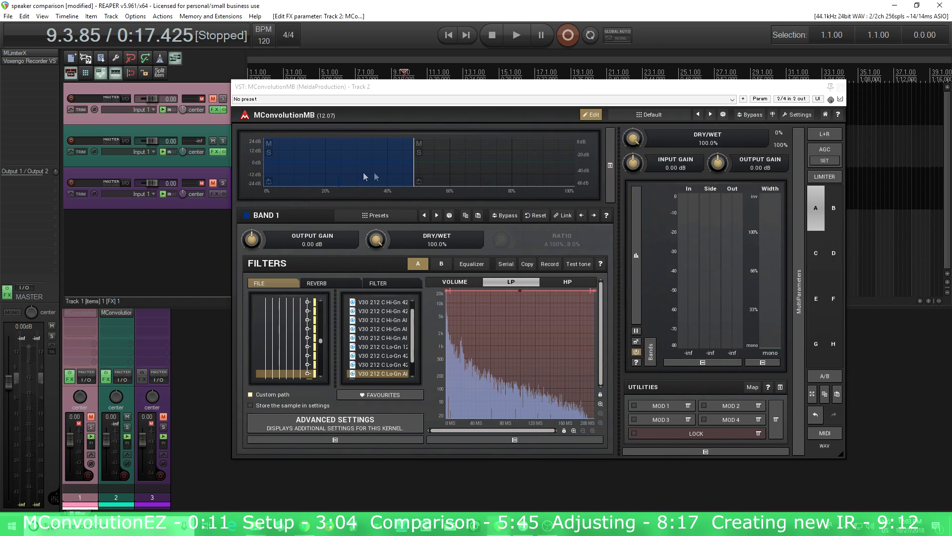
Select Band 2 and open the G12-35XC 90th birthday 4 x 12 '500 ms' impulse folder.
left_click(449, 174)
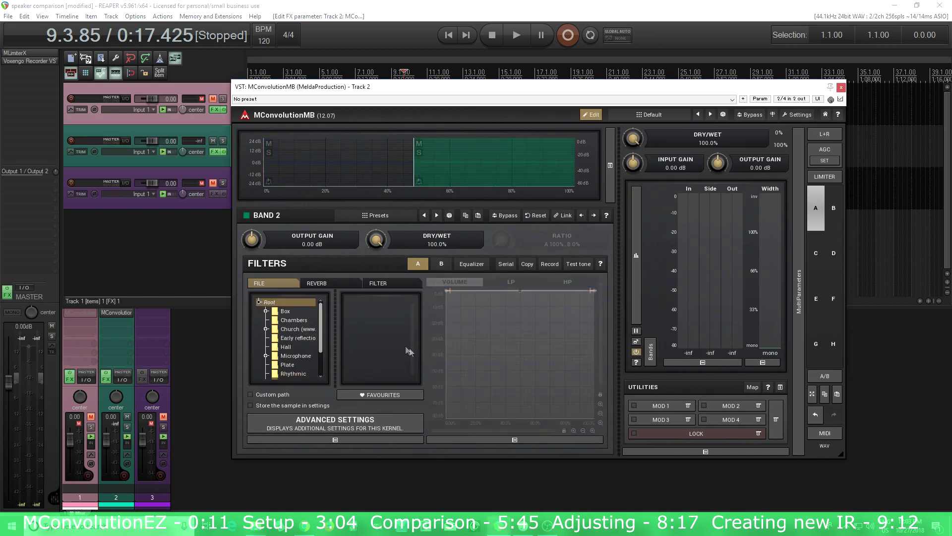
key("alt+Tab")
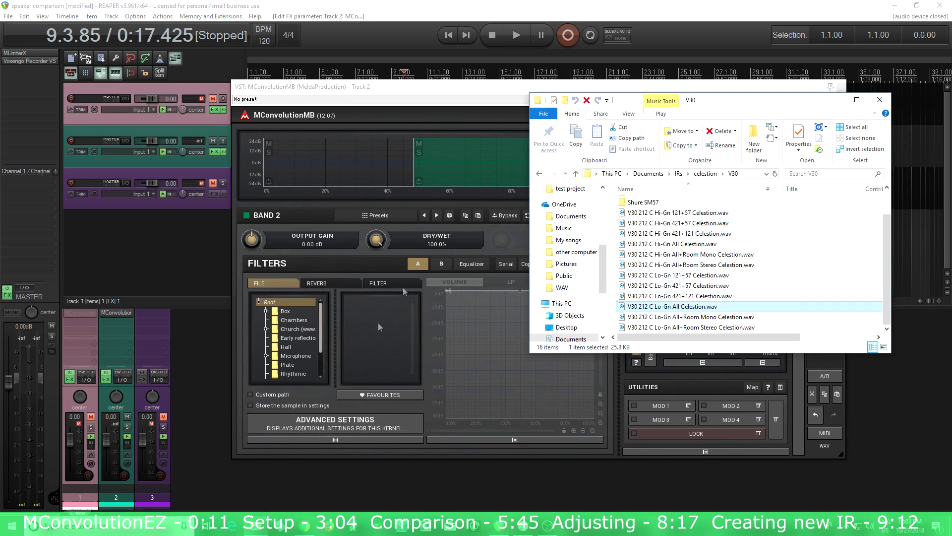
left_click(540, 174)
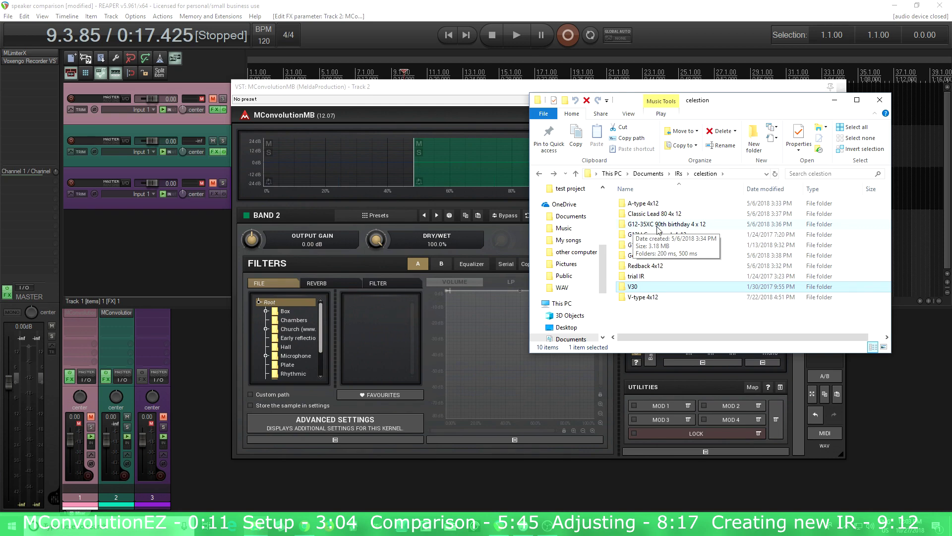
double_click(659, 225)
double_click(644, 214)
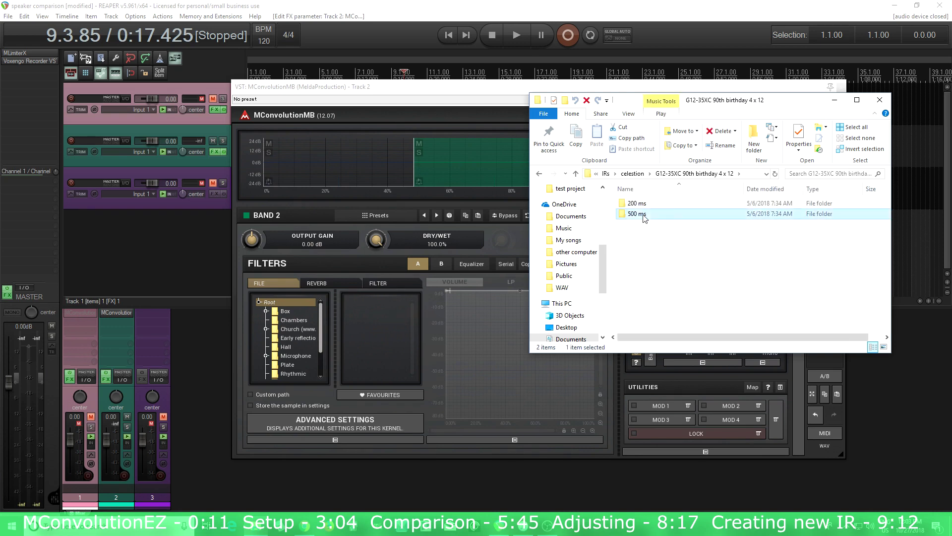
Load G12-35XC 412 C Lo-Gn All Celestion.wav into Band 2 and minimize Explorer.
scroll(740, 290, "down", 1)
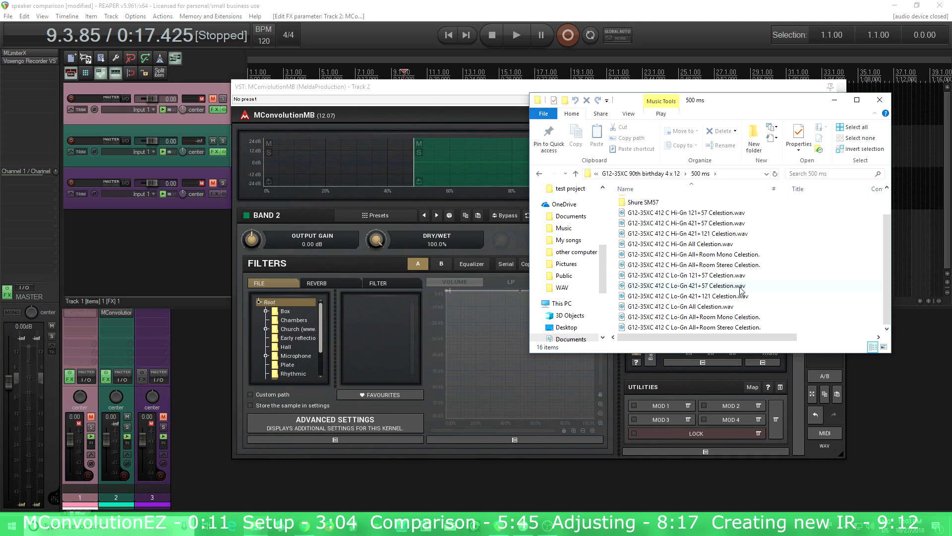
left_click_drag(709, 310, 494, 327)
left_click_drag(393, 323, 394, 323)
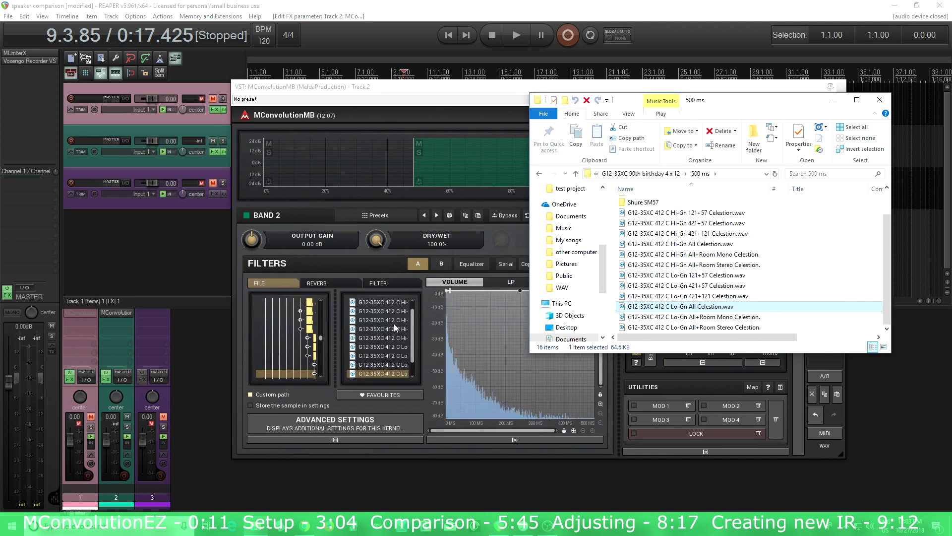
left_click(834, 102)
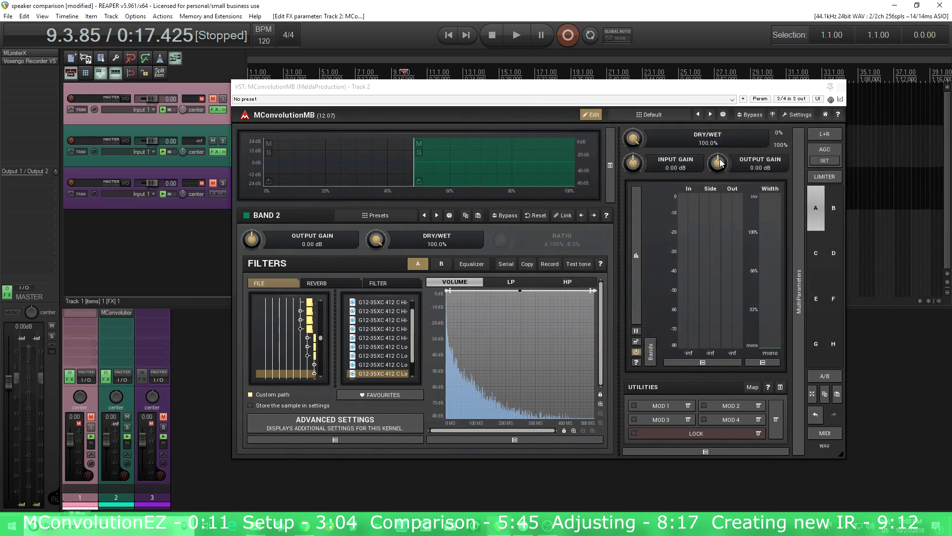
Lower the convolver's output gain by about 8 dB and start playback near the song start.
left_click(842, 88)
left_click_drag(718, 163, 718, 178)
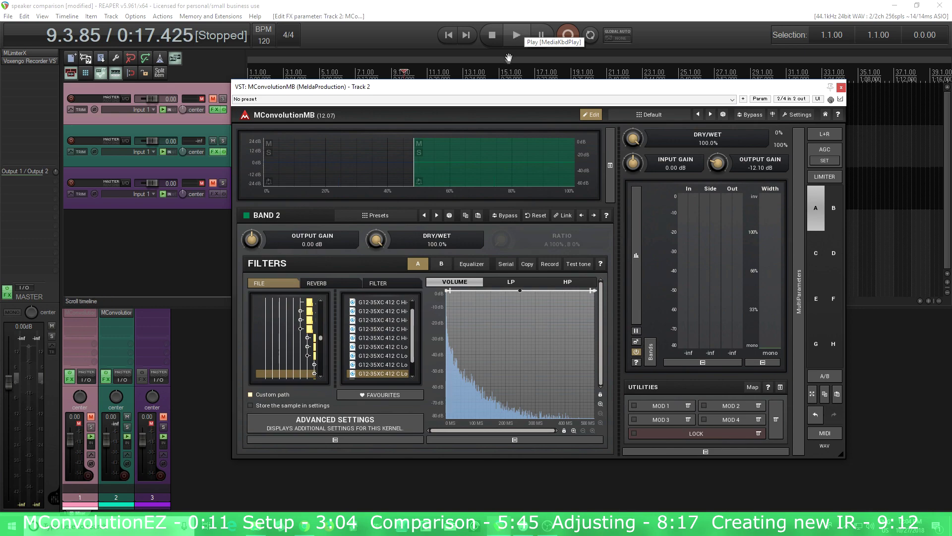
left_click_drag(508, 93, 580, 95)
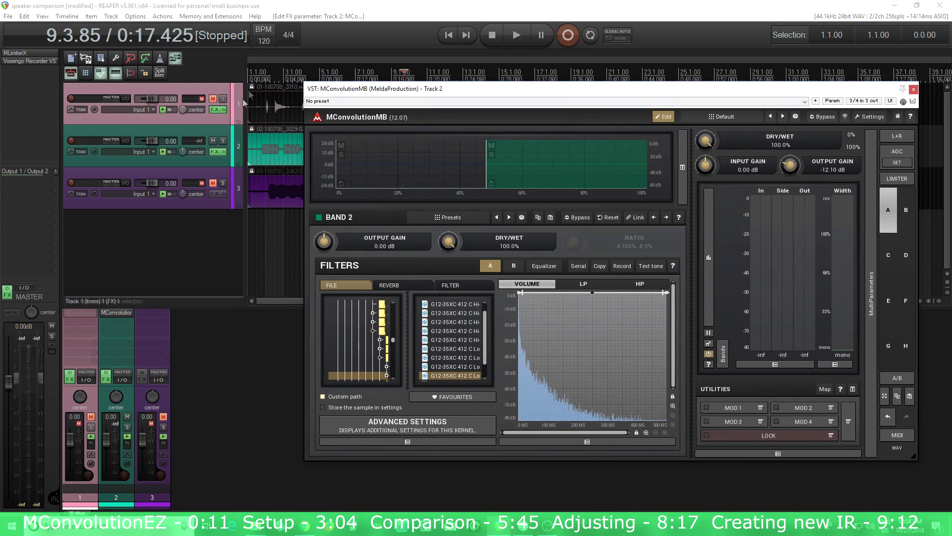
left_click(261, 75)
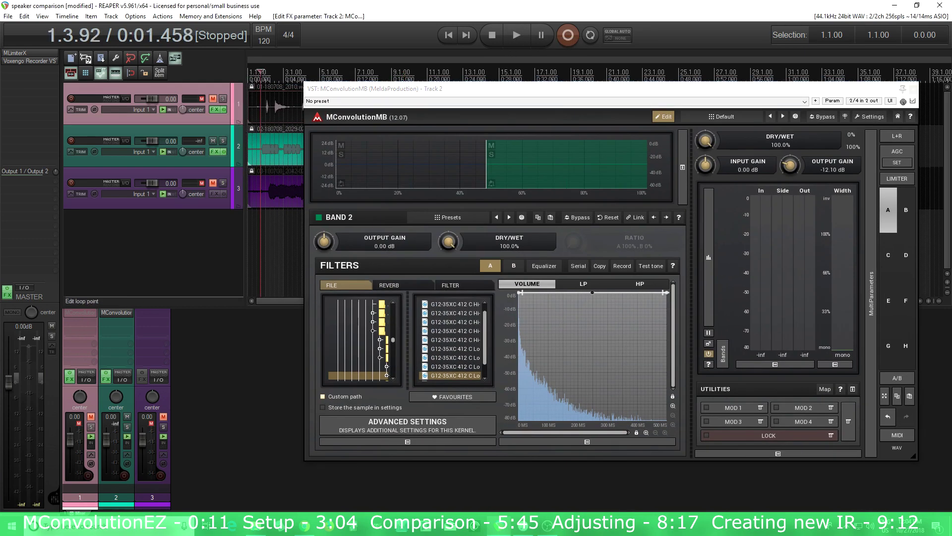
left_click(516, 35)
Fine-tune the output gain to -11.71 dB while listening, then stop playback.
left_click_drag(797, 179, 797, 177)
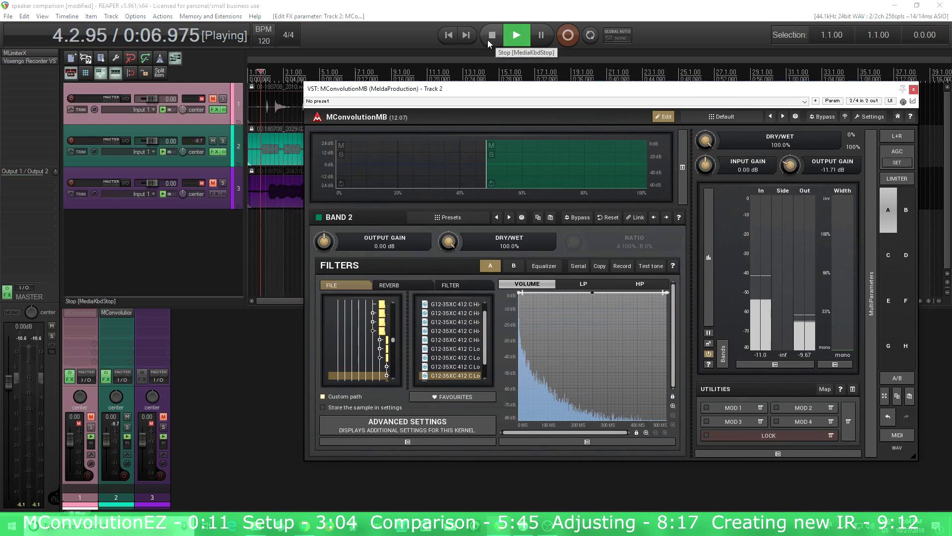
left_click_drag(489, 95, 420, 164)
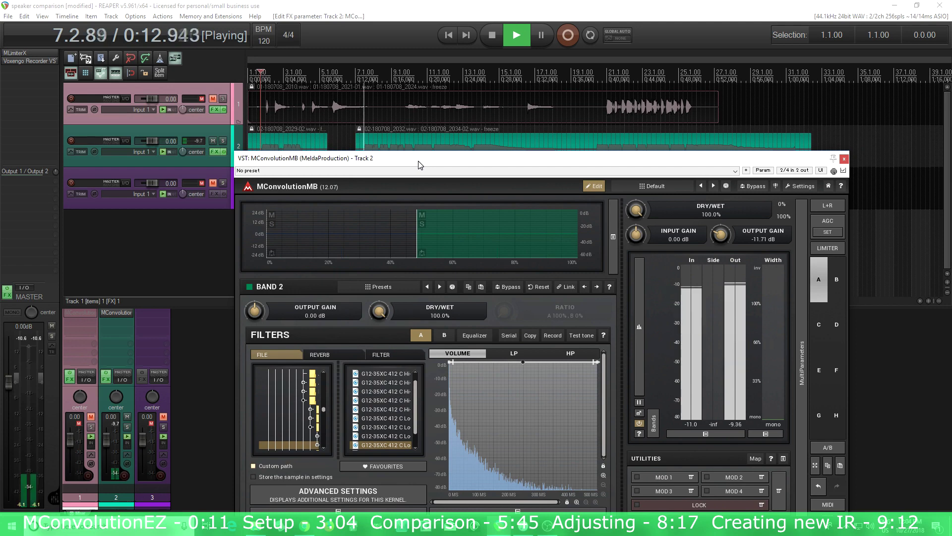
left_click_drag(418, 164, 421, 157)
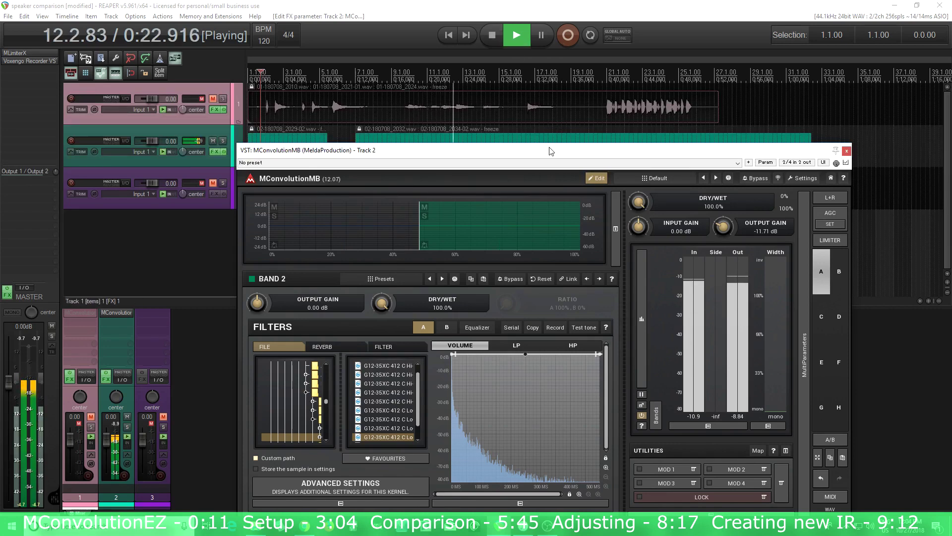
left_click(496, 37)
left_click_drag(558, 151, 559, 114)
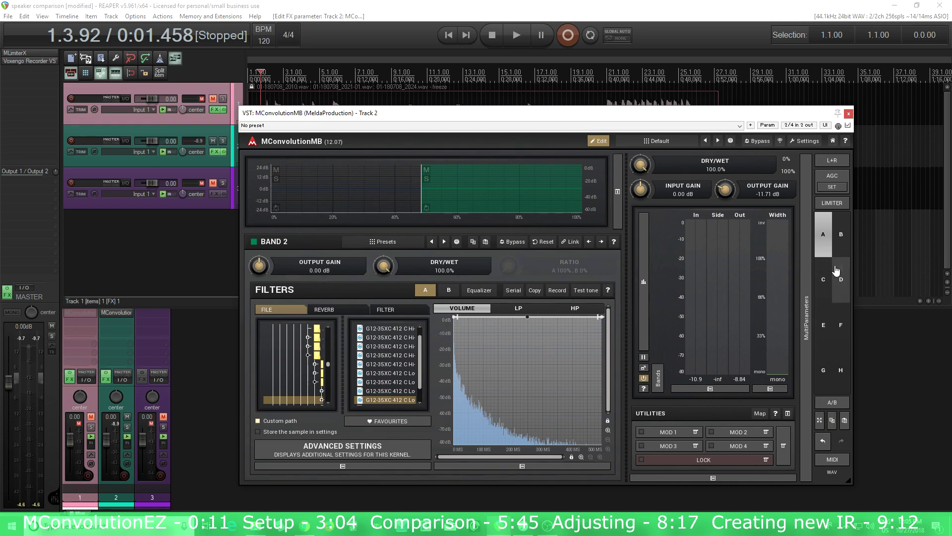
Paste the multiband settings into parameter set B and solo band 1's V30 IR.
left_click(841, 245)
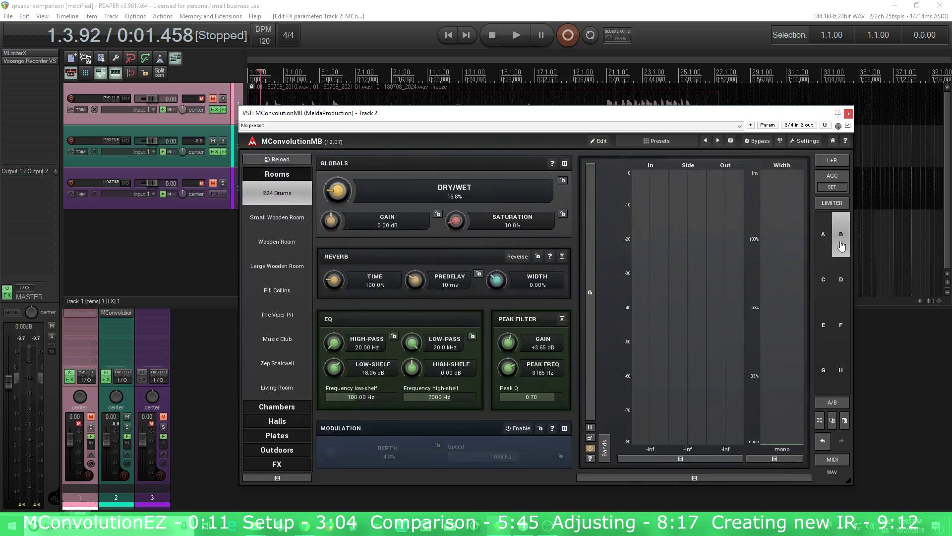
left_click(844, 422)
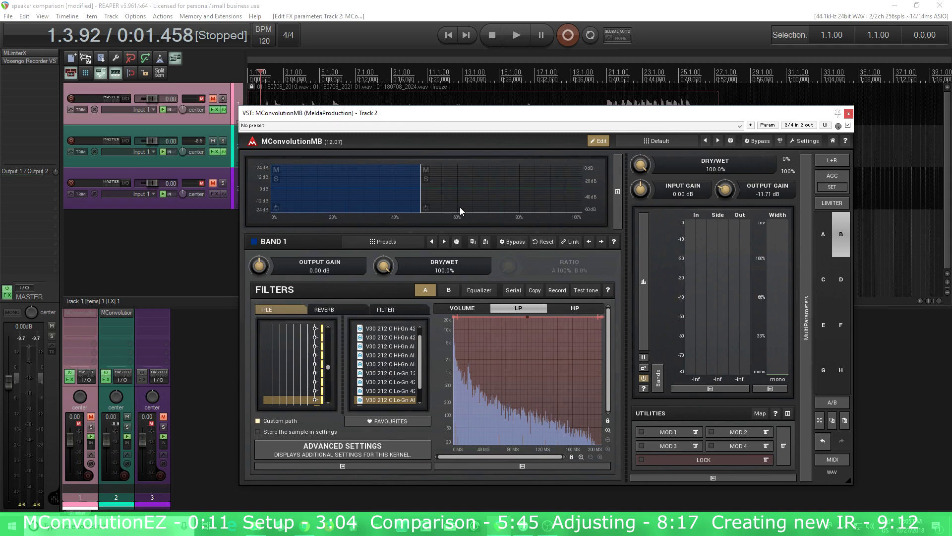
left_click(277, 180)
Audition track 2 from 0:12.707 and set the output gain to -5.57 dB.
left_click_drag(725, 187, 725, 181)
left_click_drag(361, 113, 364, 181)
left_click(365, 165)
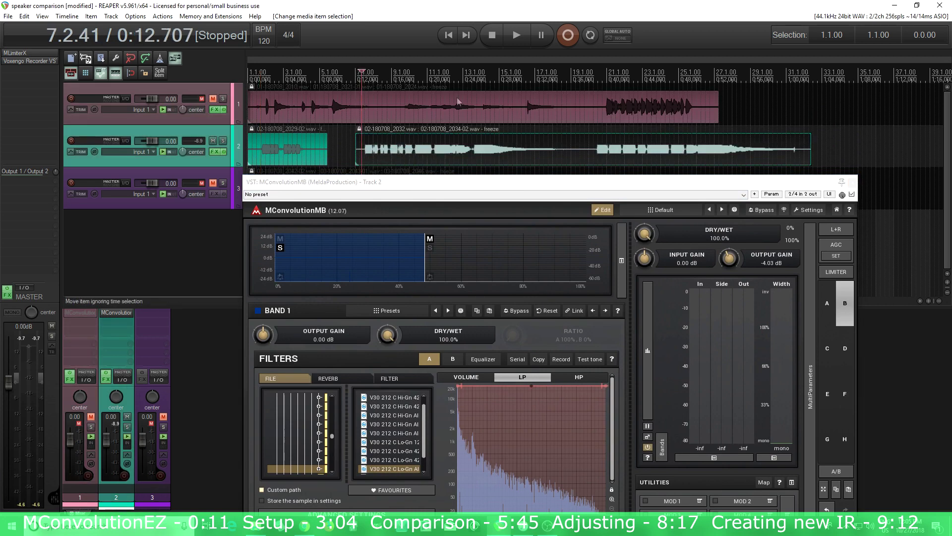
left_click(516, 35)
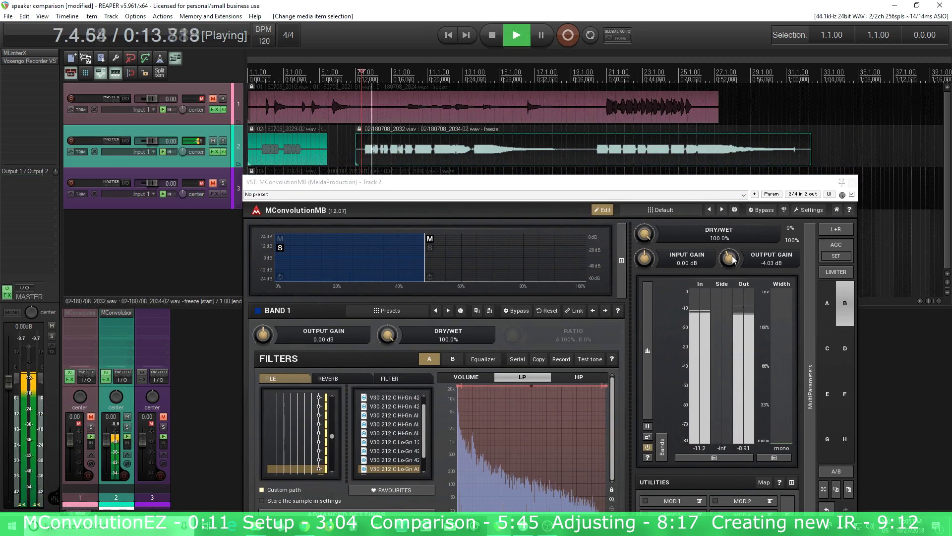
left_click_drag(729, 258, 729, 263)
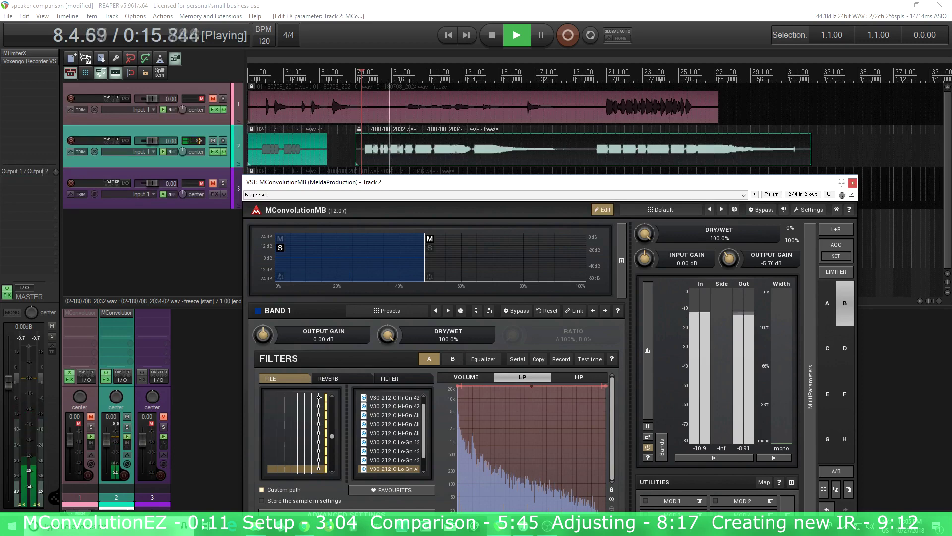
left_click_drag(729, 262, 731, 259)
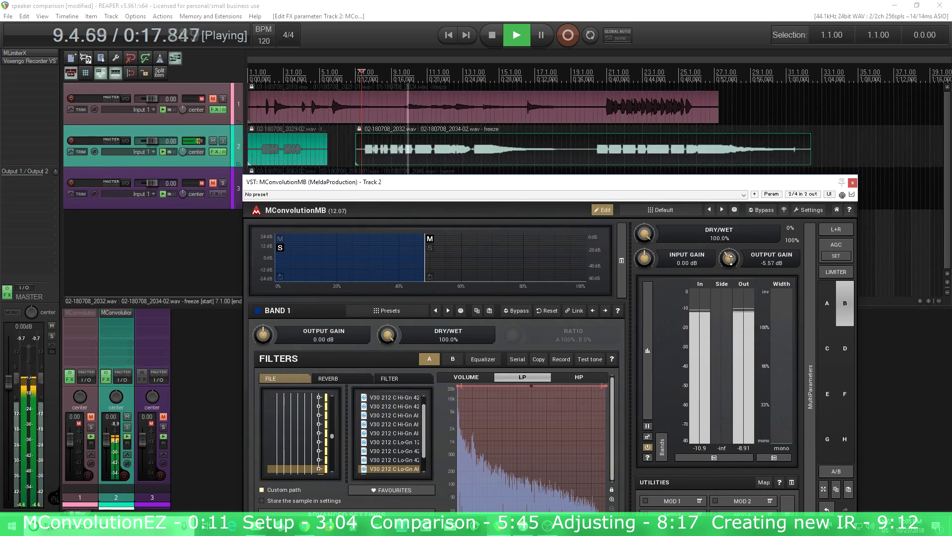
left_click(493, 40)
left_click_drag(545, 182, 548, 95)
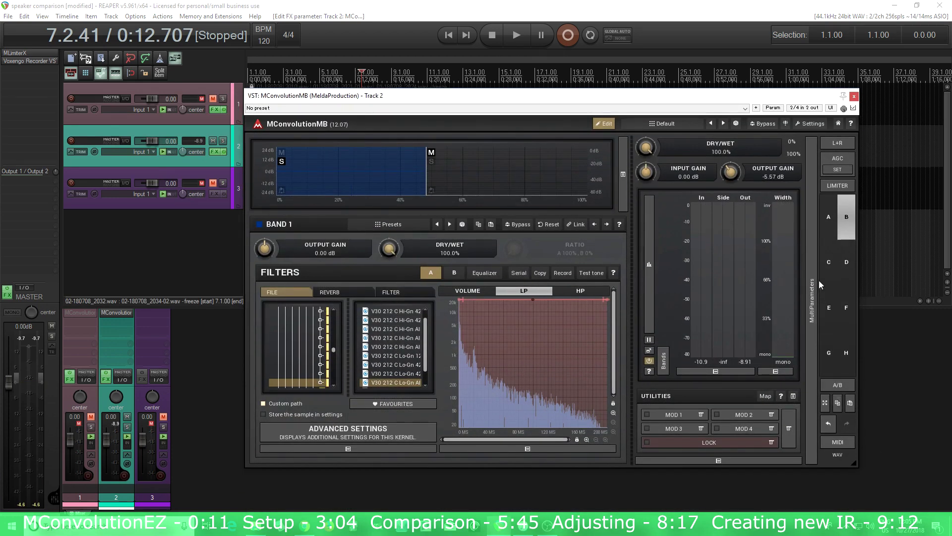
Paste the multiband settings into set C, solo band 2's G12-35XC IR and audition playback.
left_click(826, 269)
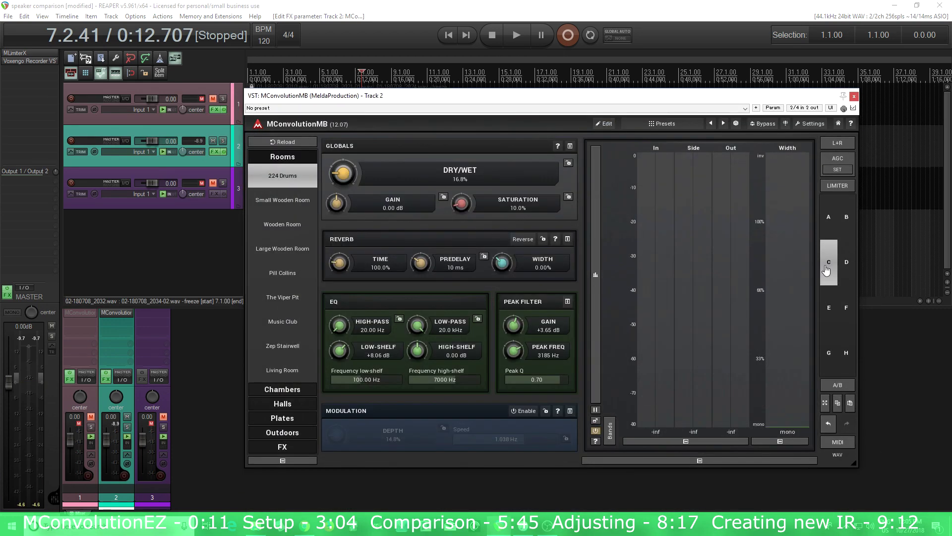
left_click(849, 403)
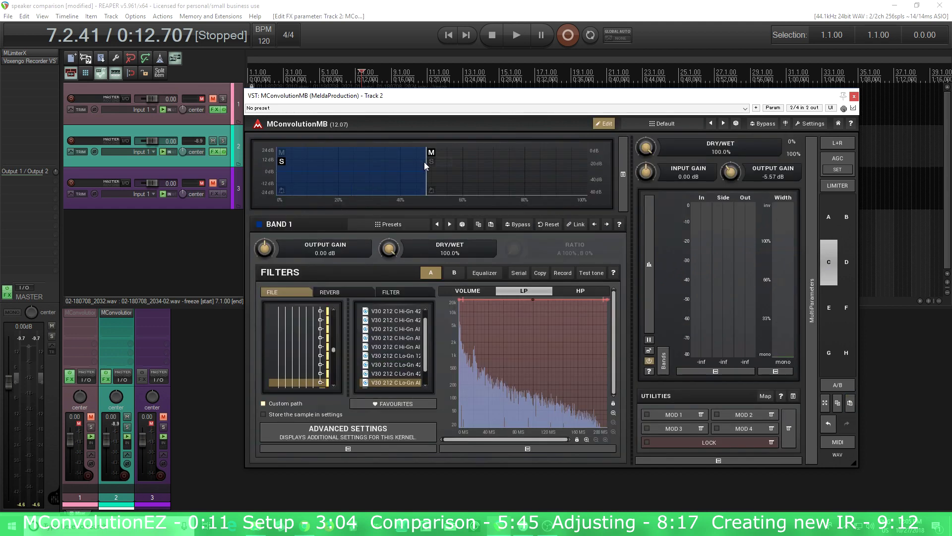
left_click(432, 166)
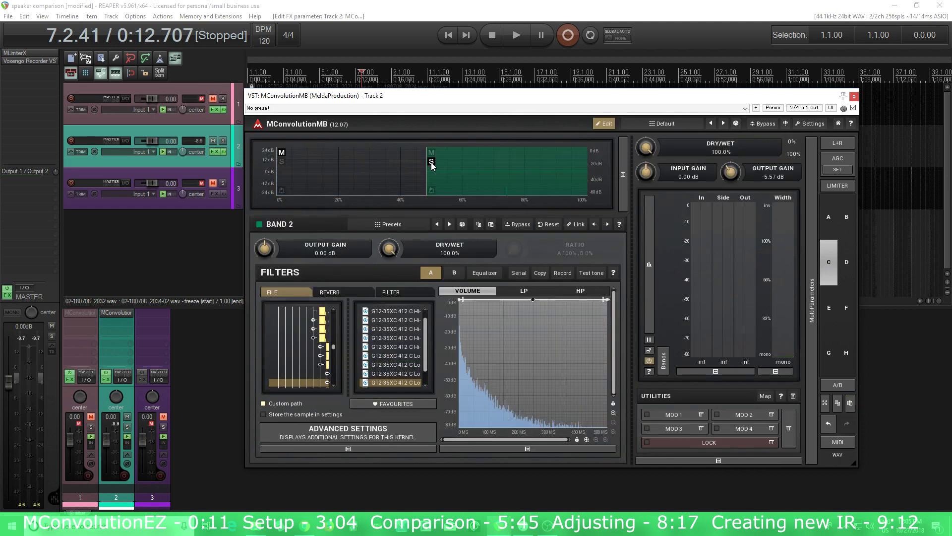
left_click_drag(527, 104, 523, 184)
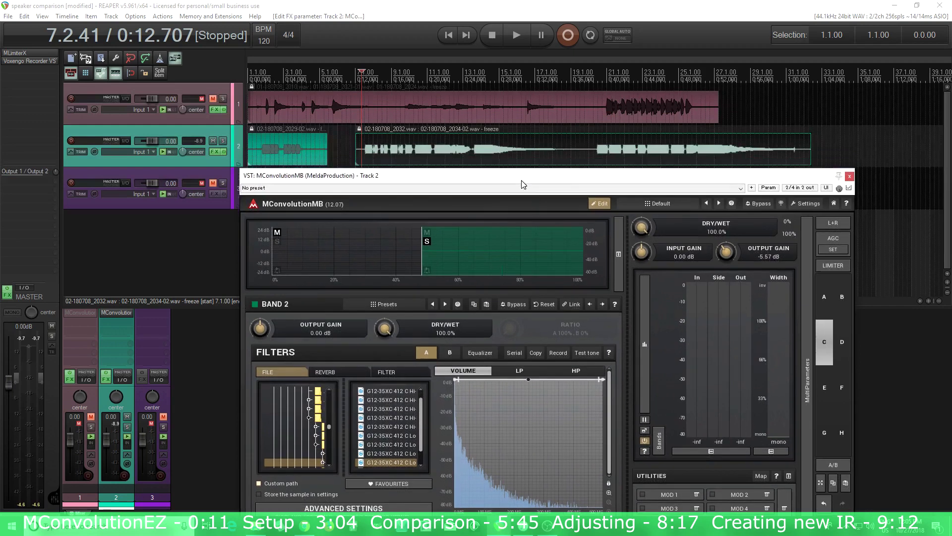
key("space")
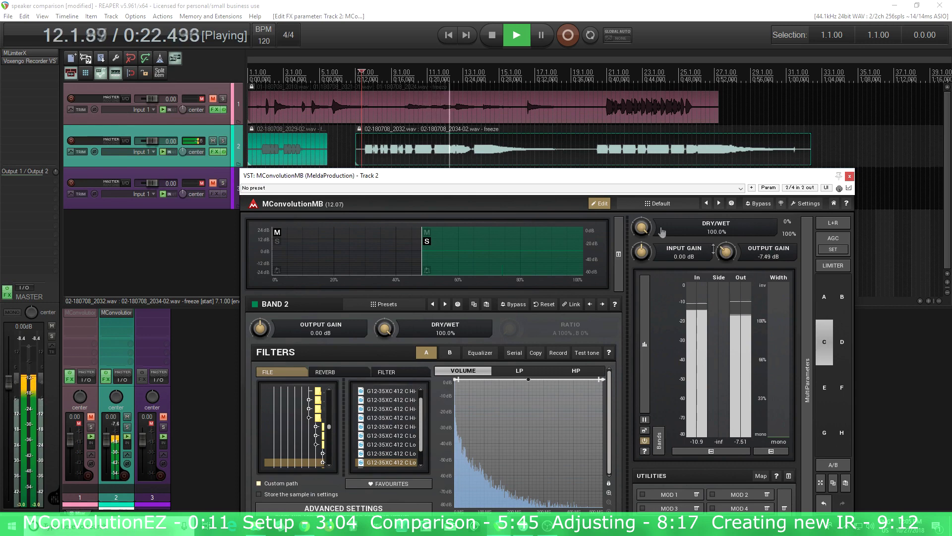
left_click(492, 36)
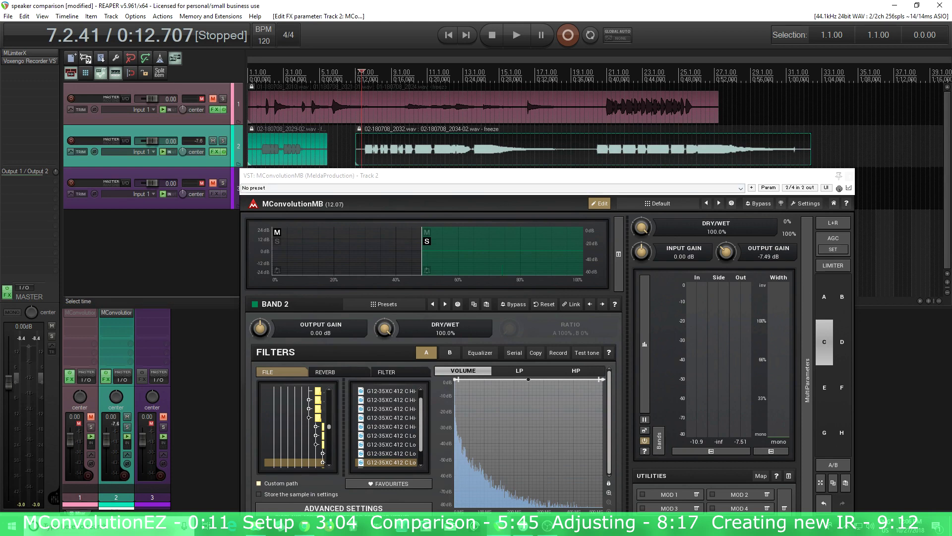
Loop 7.2.41 to 11.1.99 and switch between sets A, B and C during playback.
left_click_drag(432, 99, 364, 80)
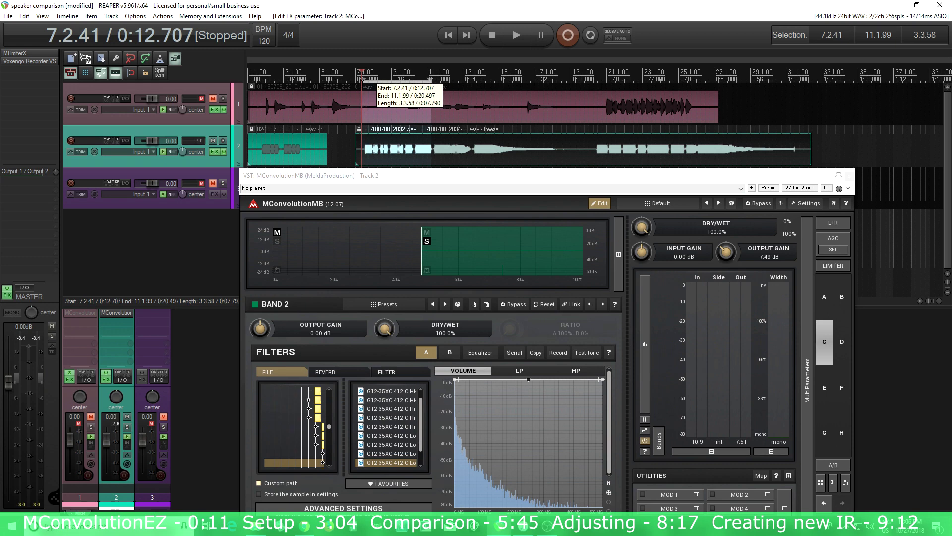
left_click(591, 35)
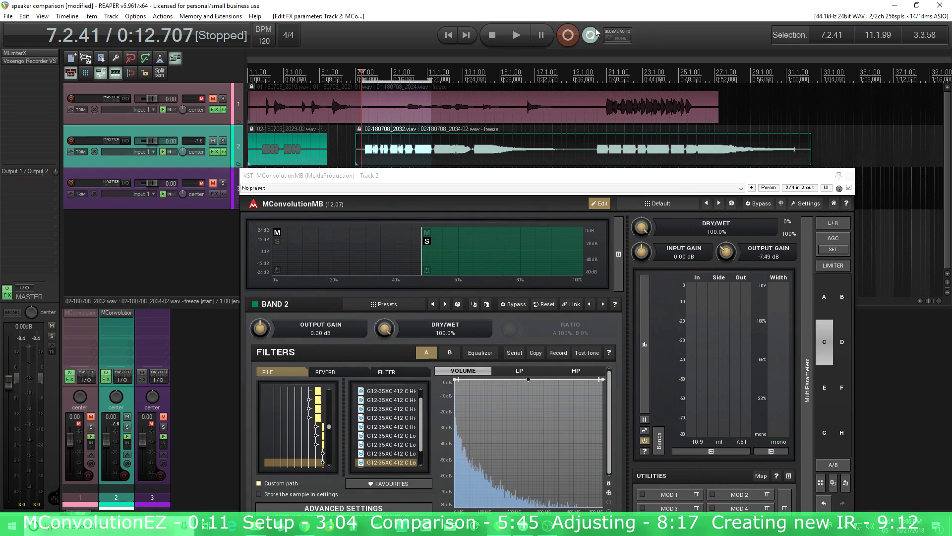
left_click(820, 312)
left_click(517, 42)
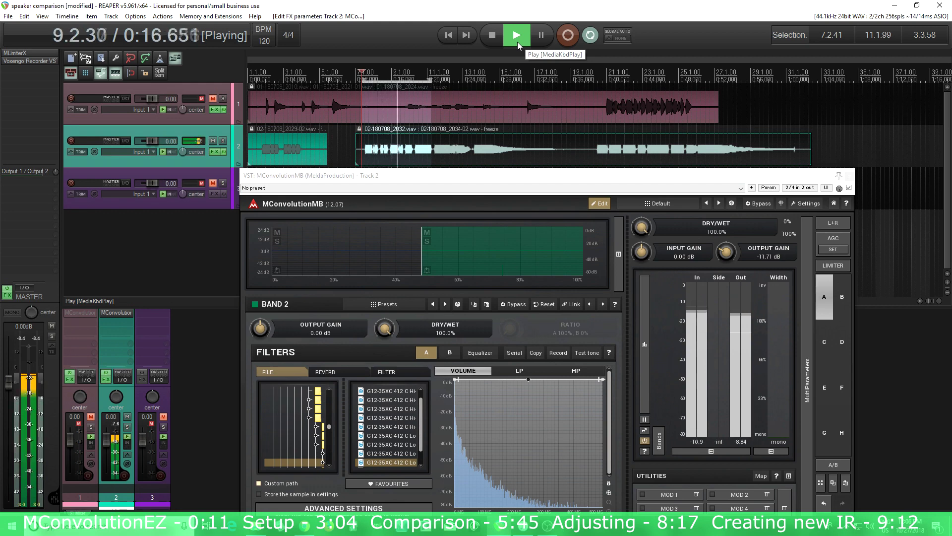
left_click(841, 297)
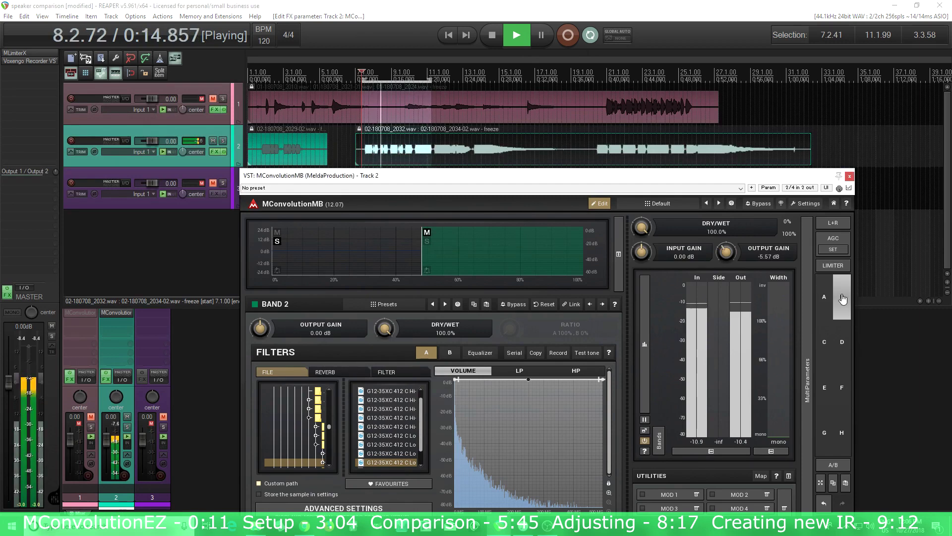
left_click(831, 355)
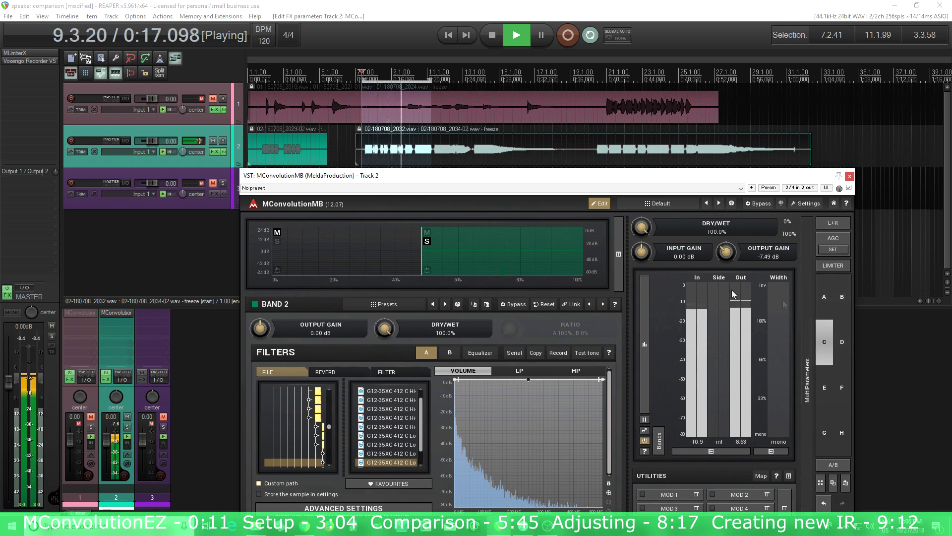
left_click(495, 32)
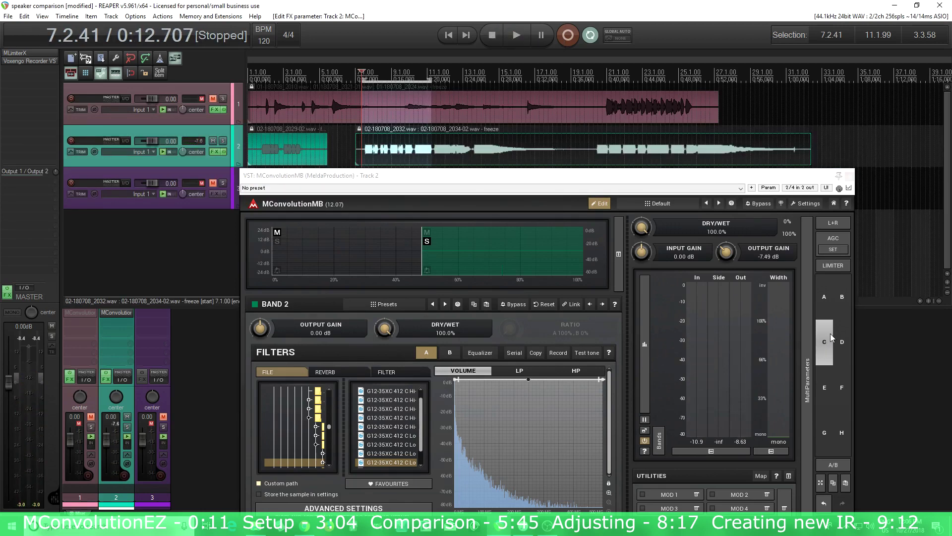
Review band 1's settings, return to set A and raise band 2's gain slightly.
left_click(848, 306)
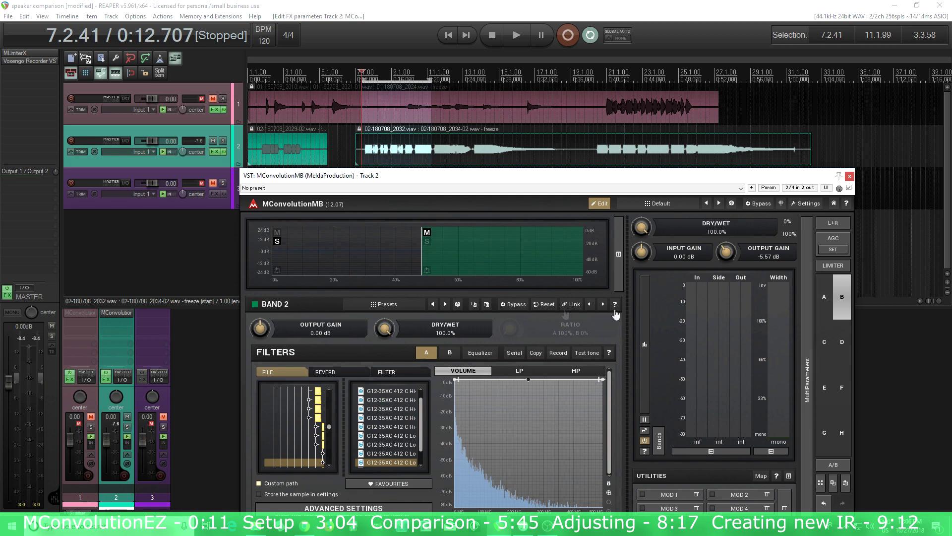
left_click(328, 259)
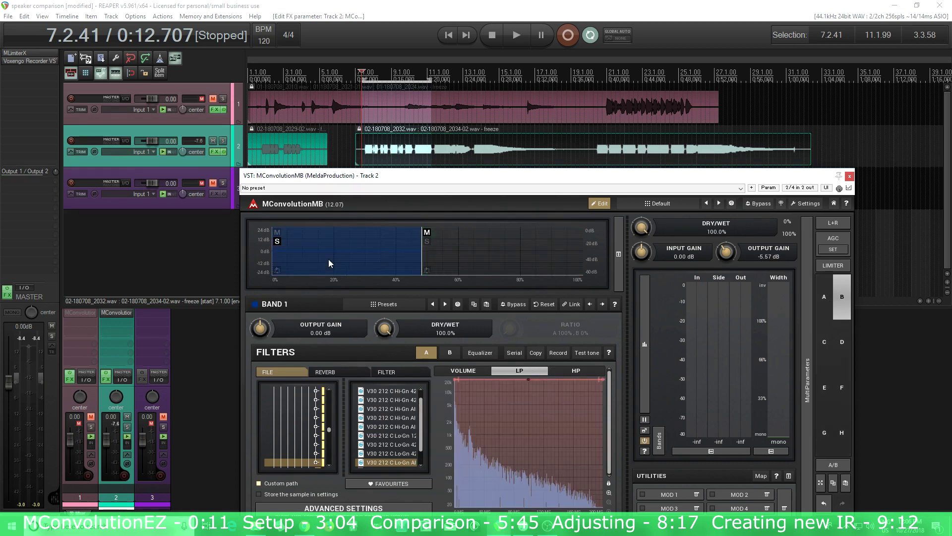
left_click(825, 310)
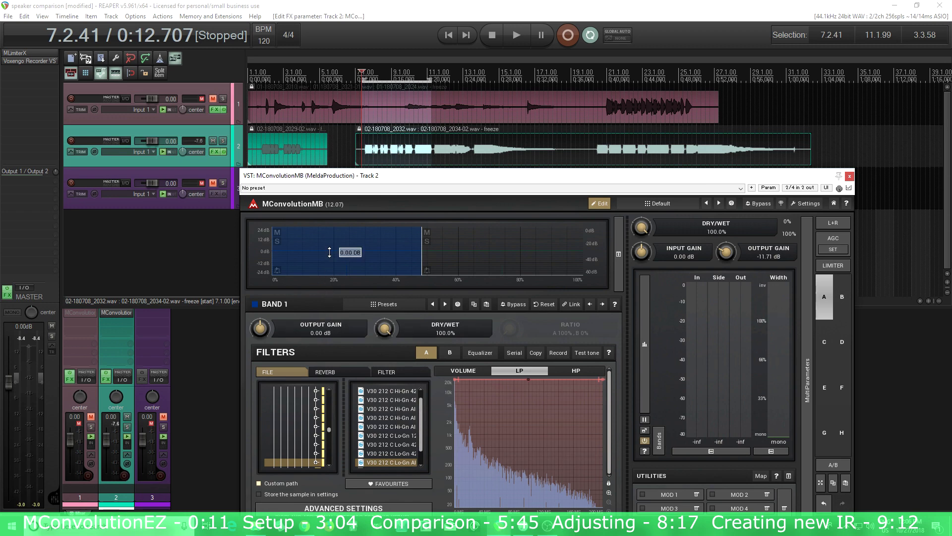
mouse_move(329, 253)
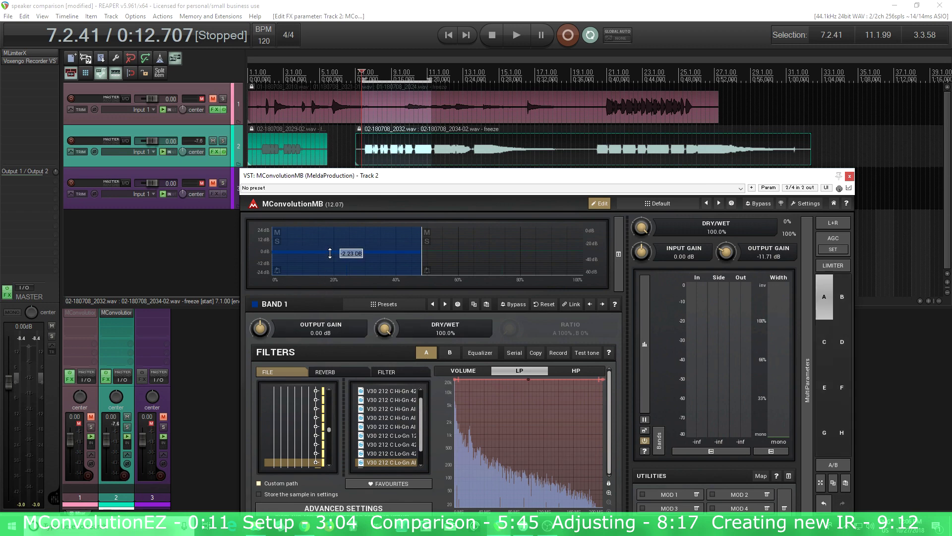
mouse_move(457, 252)
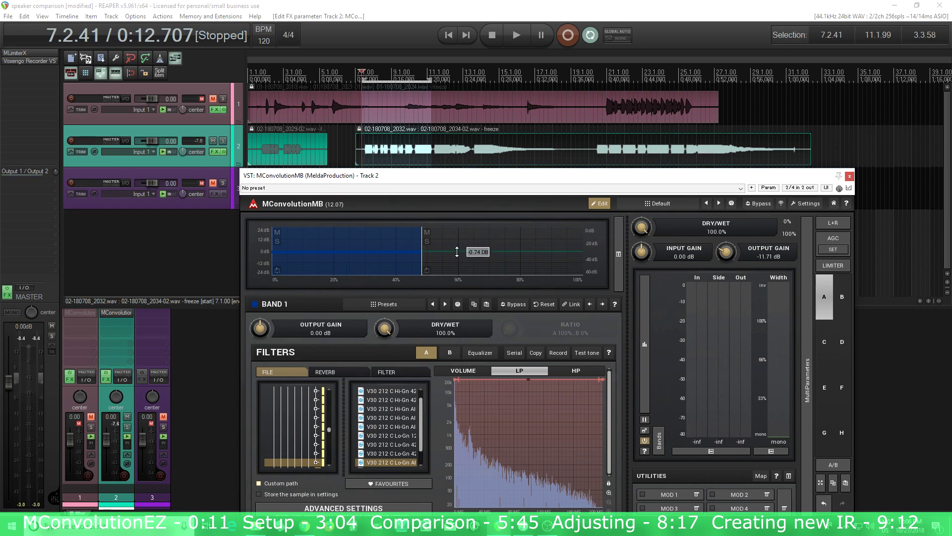
left_click_drag(456, 252, 455, 249)
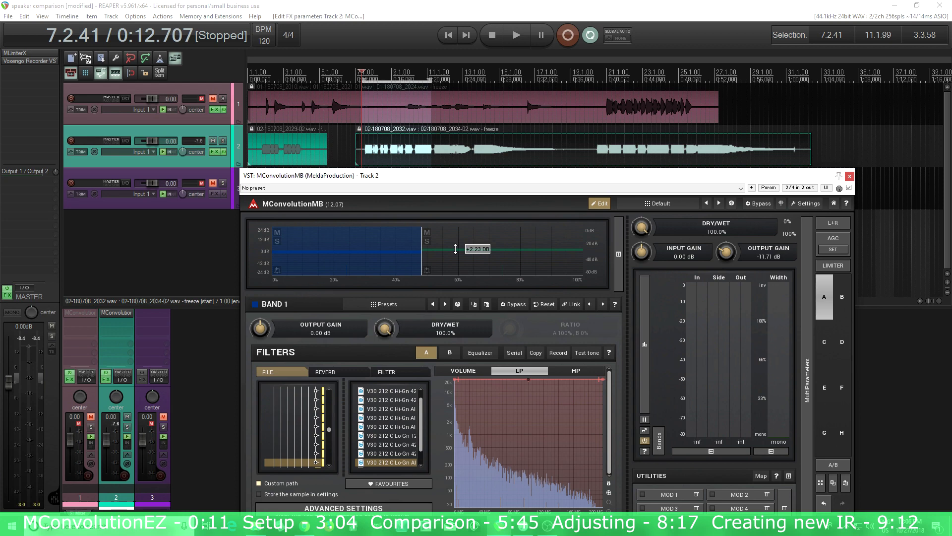
Audition the blend while switching between snapshots B and C, then stop playback.
left_click(516, 36)
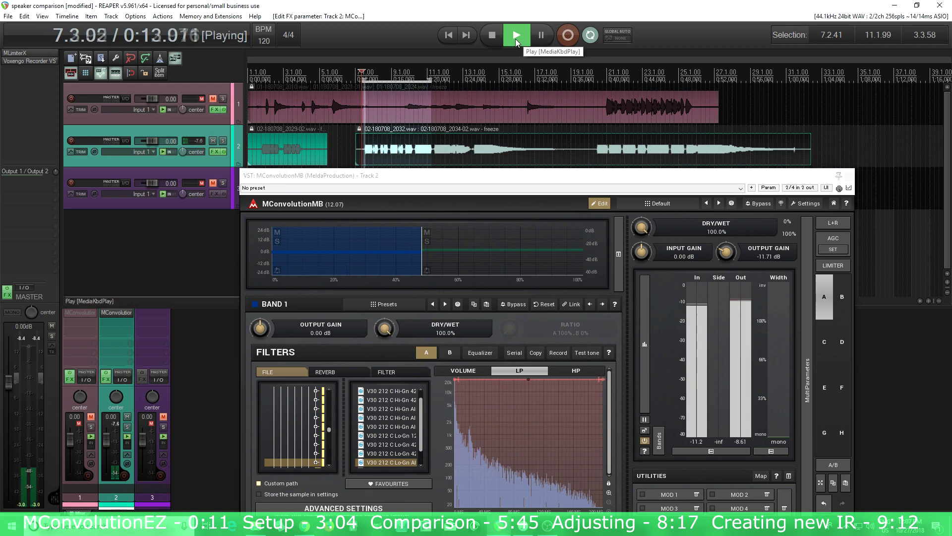
left_click(842, 308)
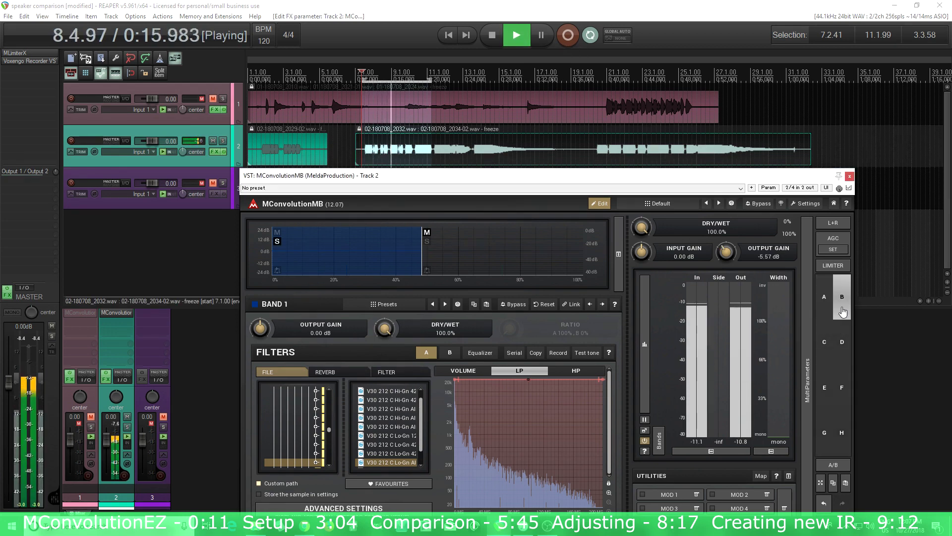
left_click(825, 346)
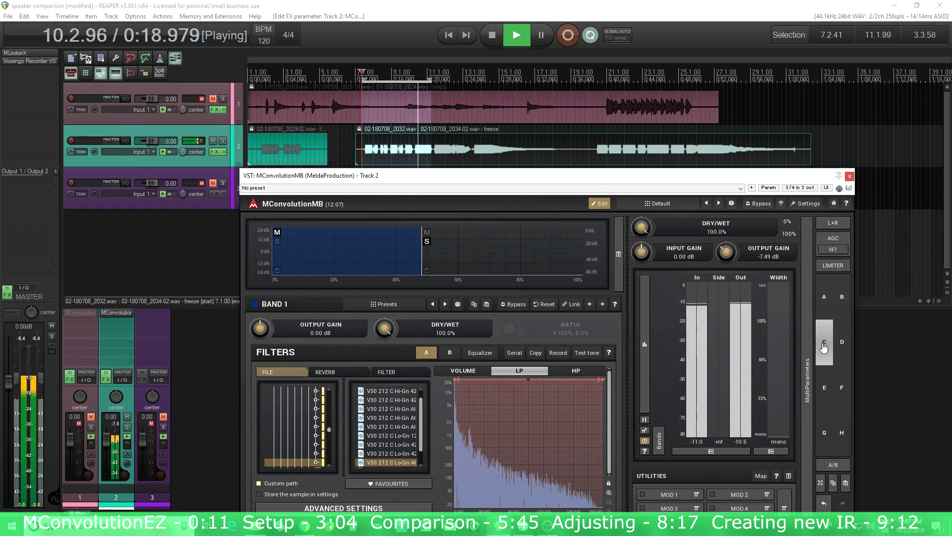
left_click(493, 42)
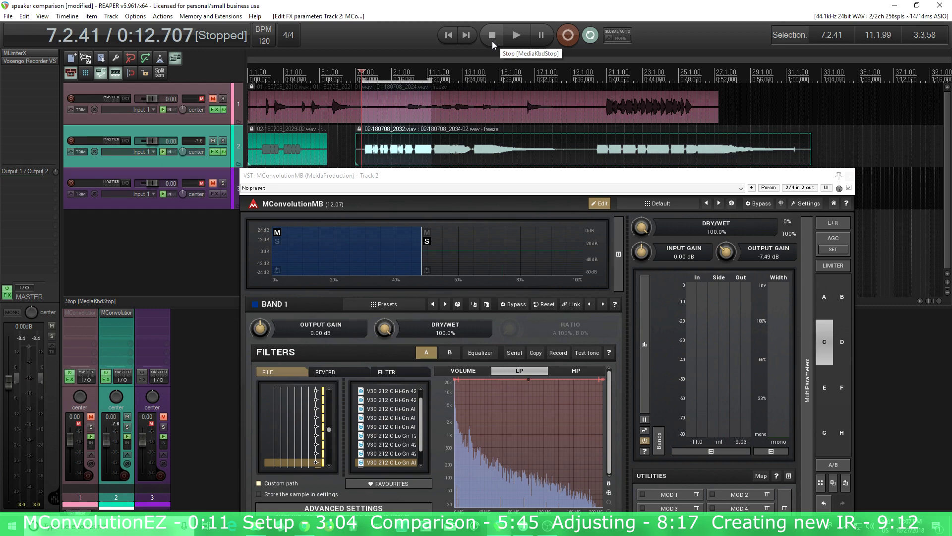
left_click_drag(488, 182, 480, 134)
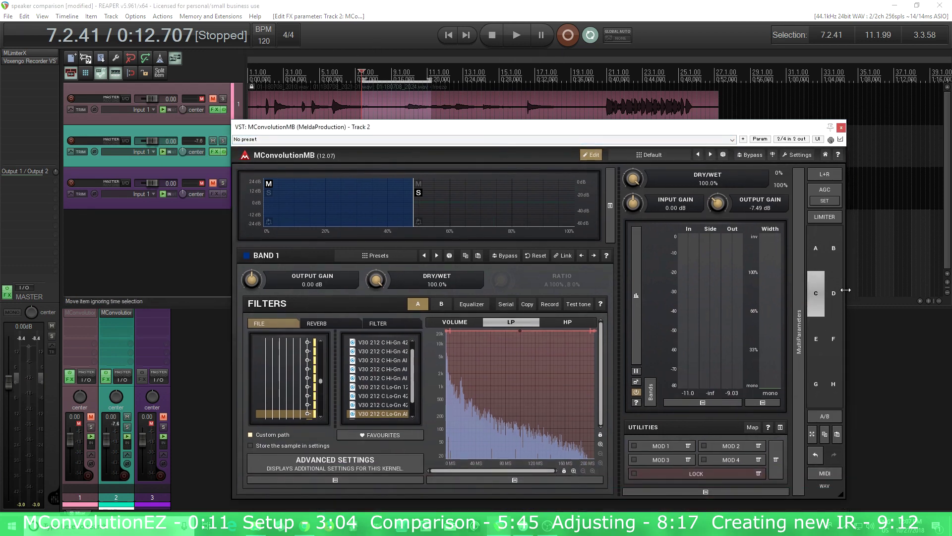
Return to snapshot A and, in kernel A's advanced settings, boost around 70 Hz by about 6 dB.
left_click(818, 258)
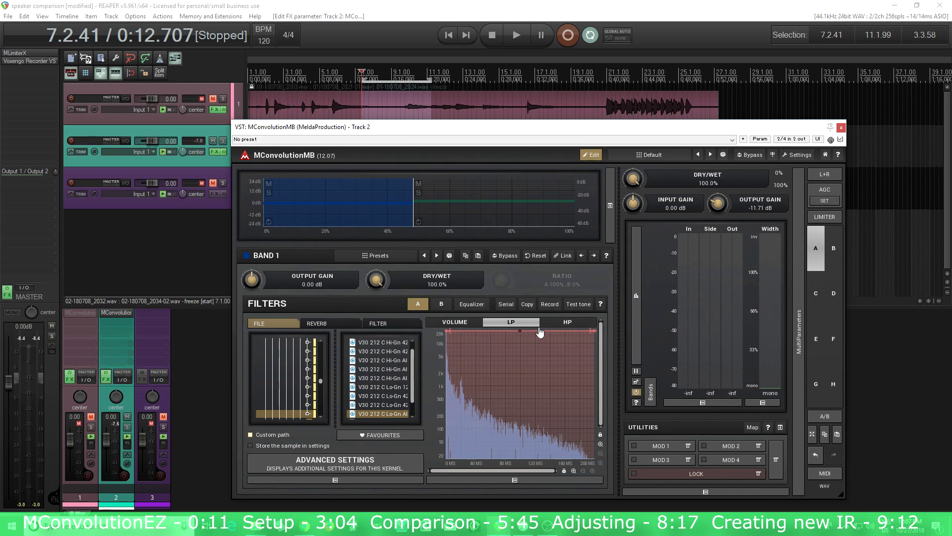
left_click(372, 465)
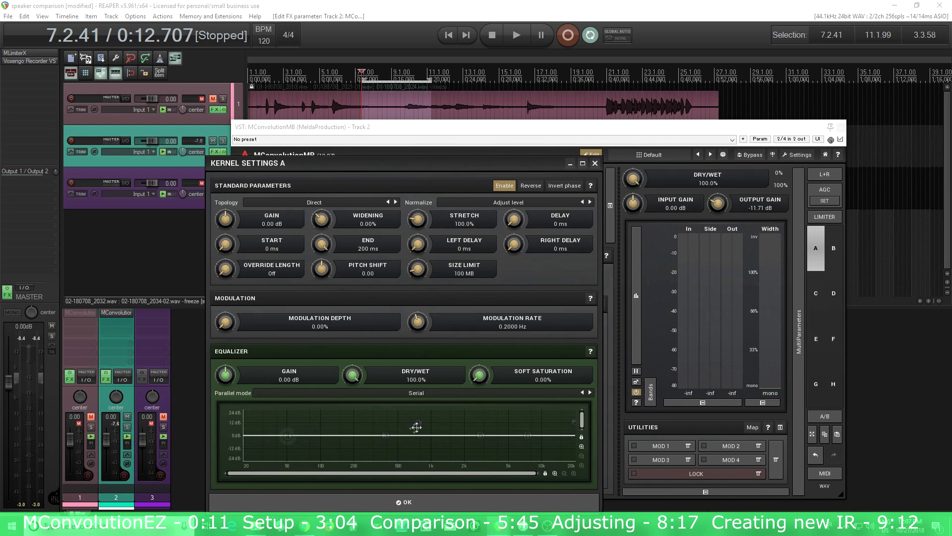
left_click_drag(418, 423, 423, 435)
left_click(289, 436)
mouse_move(290, 436)
left_mouse_down()
mouse_move(327, 425)
mouse_move(310, 435)
mouse_move(305, 427)
left_mouse_up()
Change EQ band 4's filter type, then disable it to flatten the equalizer and close the settings.
double_click(305, 427)
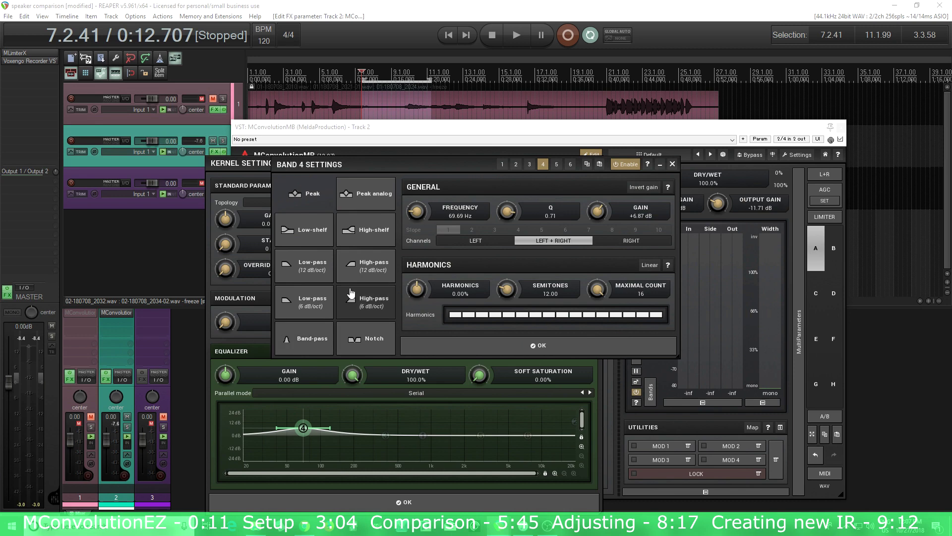
left_click(377, 268)
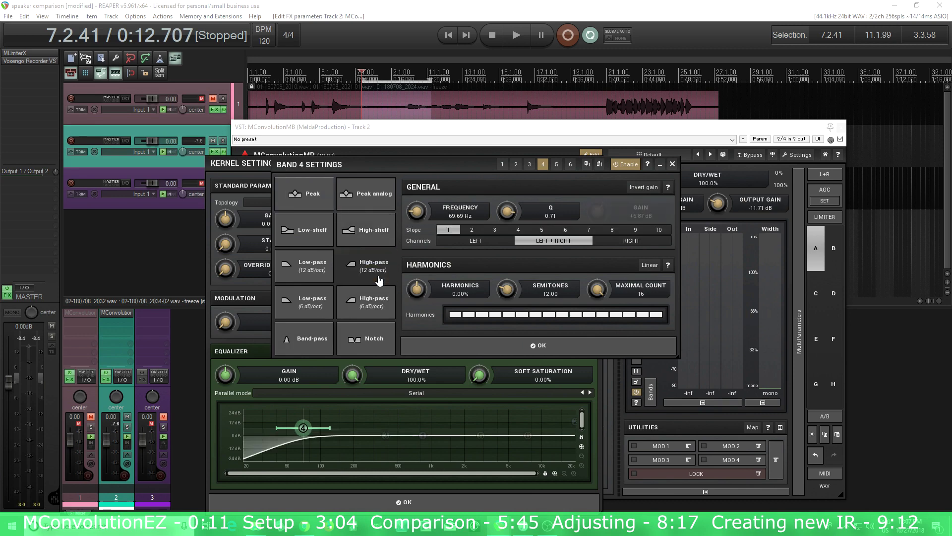
left_click(374, 232)
left_click(523, 345)
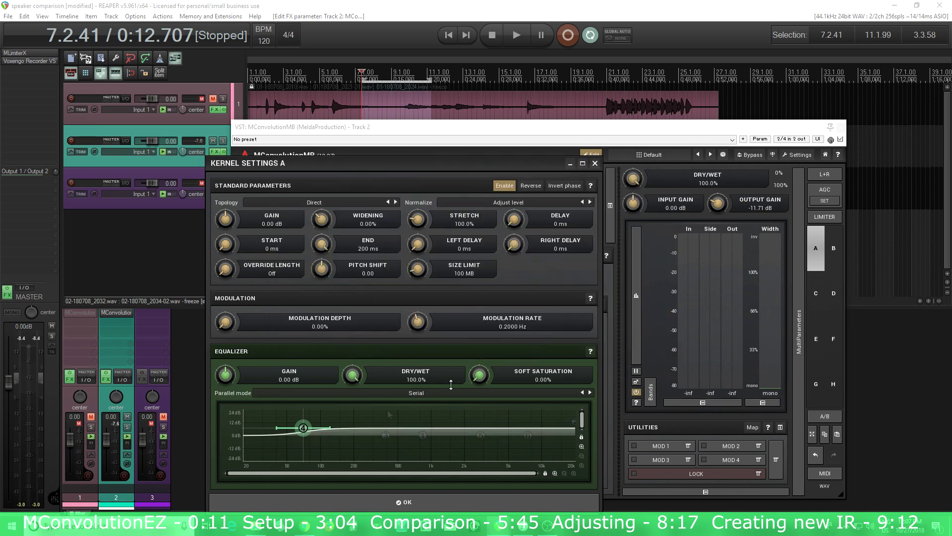
left_click(304, 428)
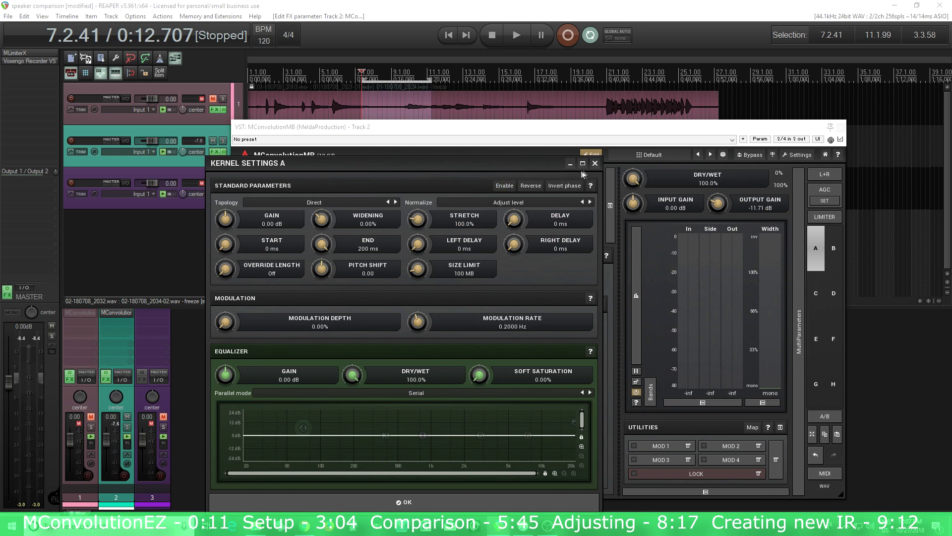
left_click(596, 163)
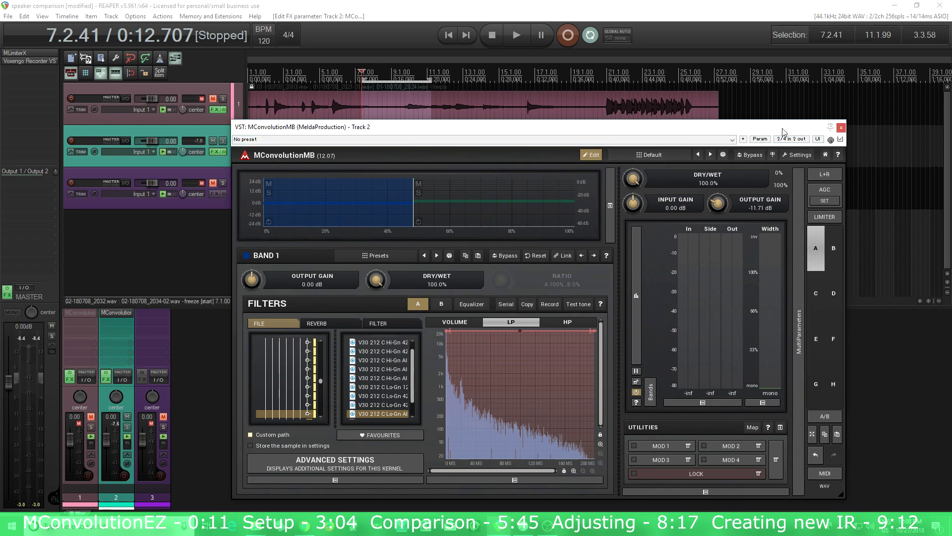
Close the MConvolutionMB window and duplicate the plugin in track 2's FX chain.
left_click(841, 128)
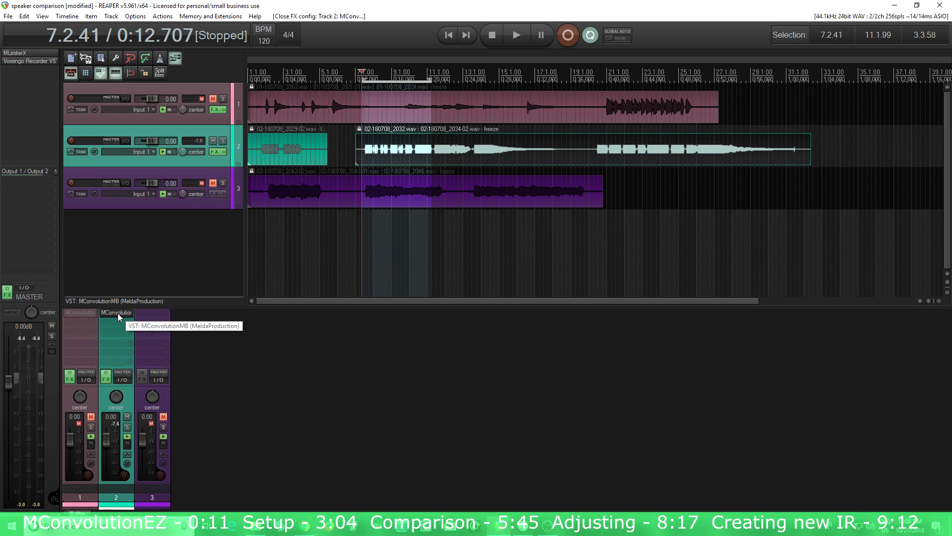
left_click_drag(118, 313, 120, 320)
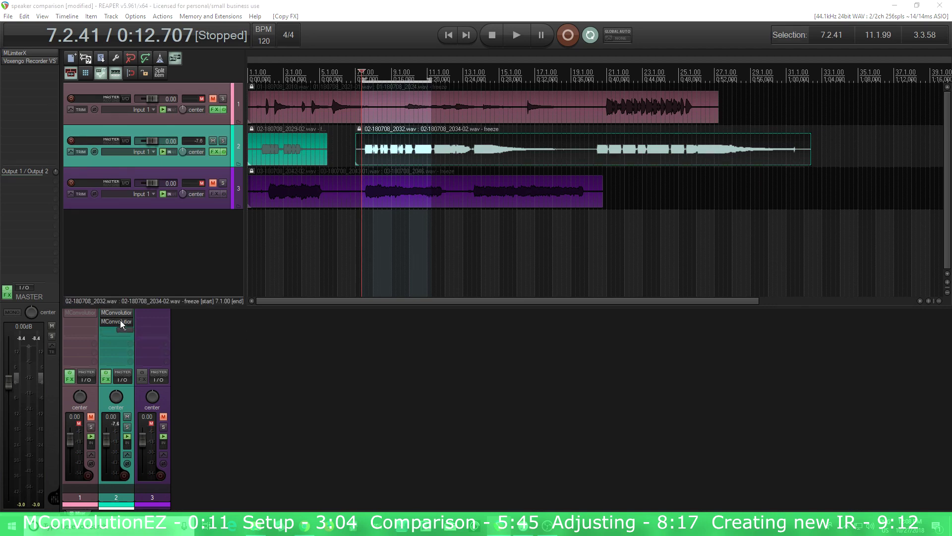
Check the copied MConvolutionMB instance and enlarge track 2's FX area to show all instances.
left_click(120, 320)
left_click(627, 34)
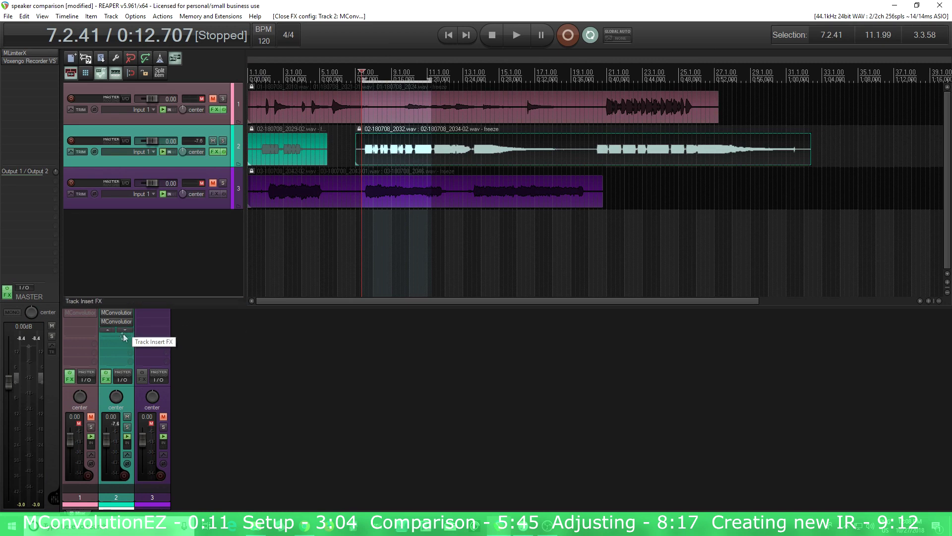
left_click_drag(121, 335, 119, 329)
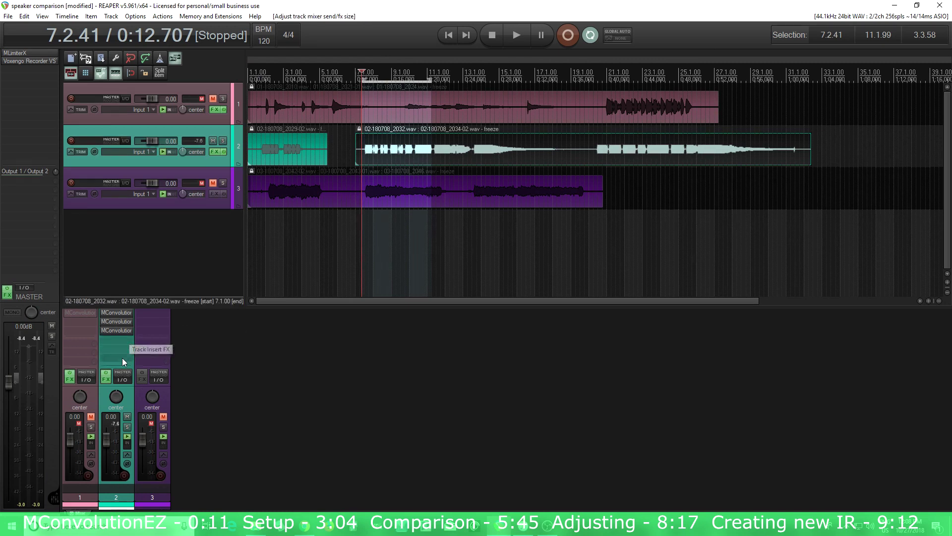
Collapse the first instance's impulse graph and IR browser, then check the second instance.
left_click(120, 312)
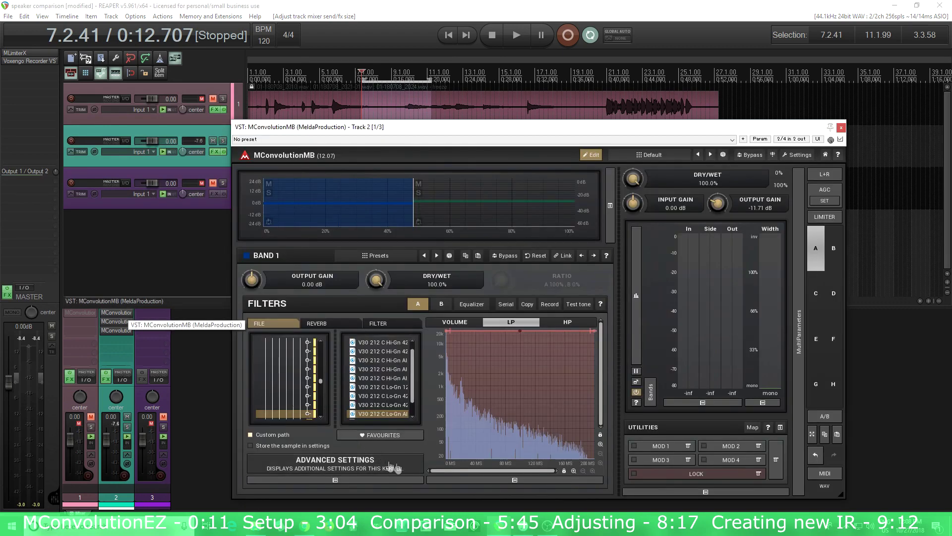
left_click(476, 480)
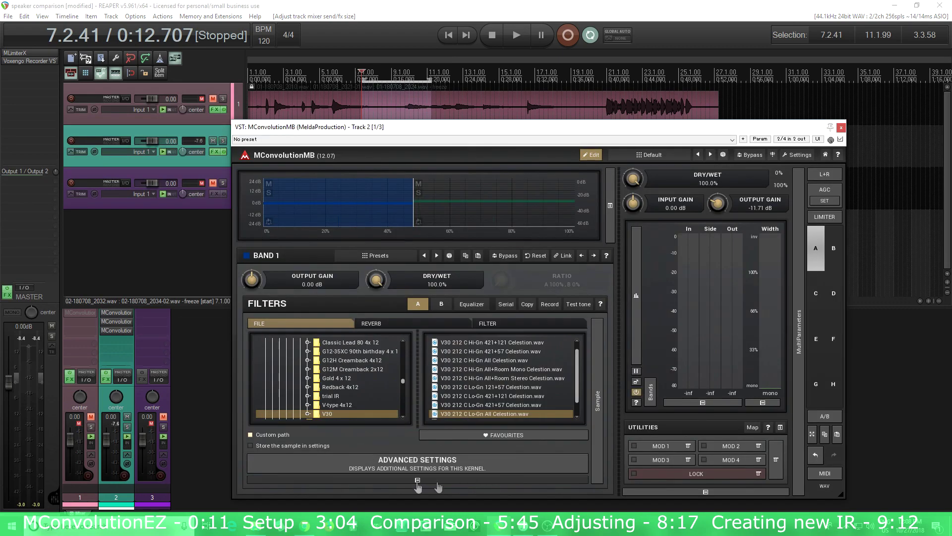
left_click(385, 480)
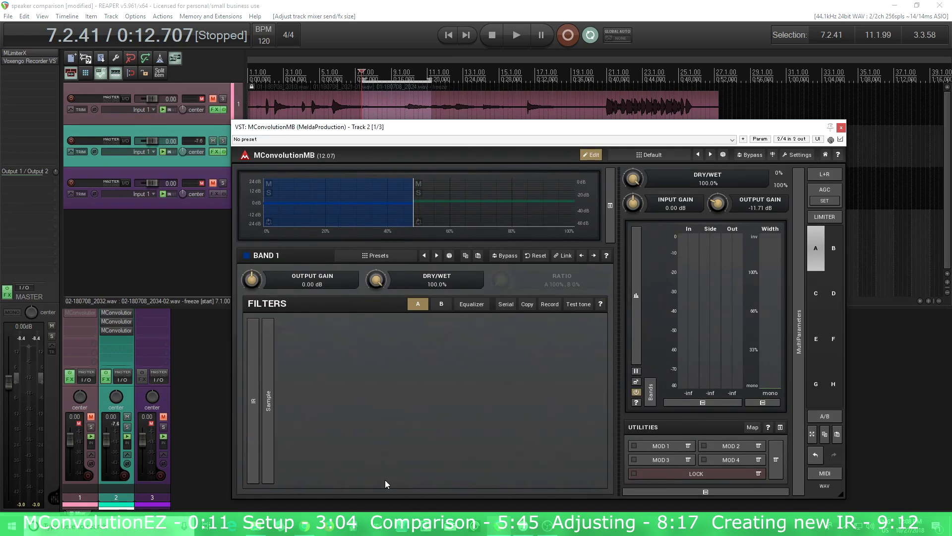
left_click(841, 127)
left_click(116, 321)
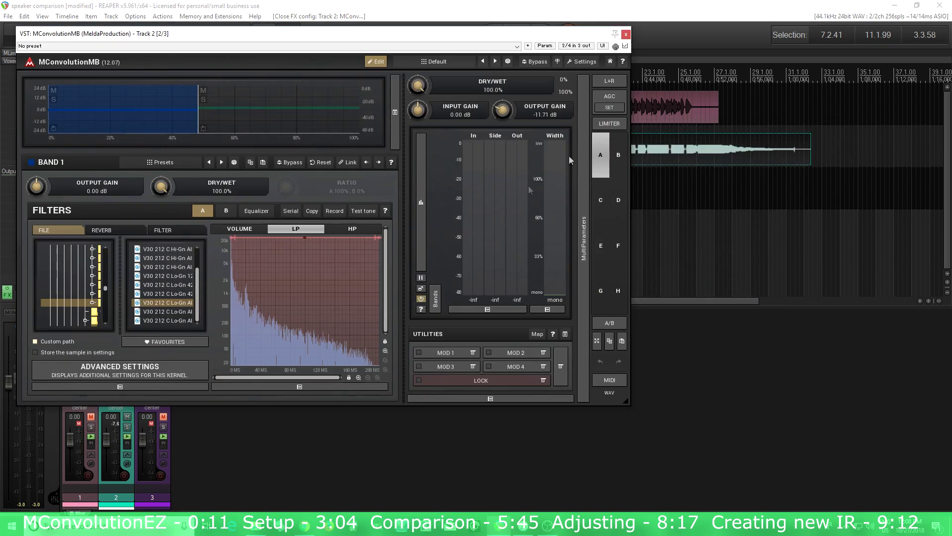
left_click(627, 35)
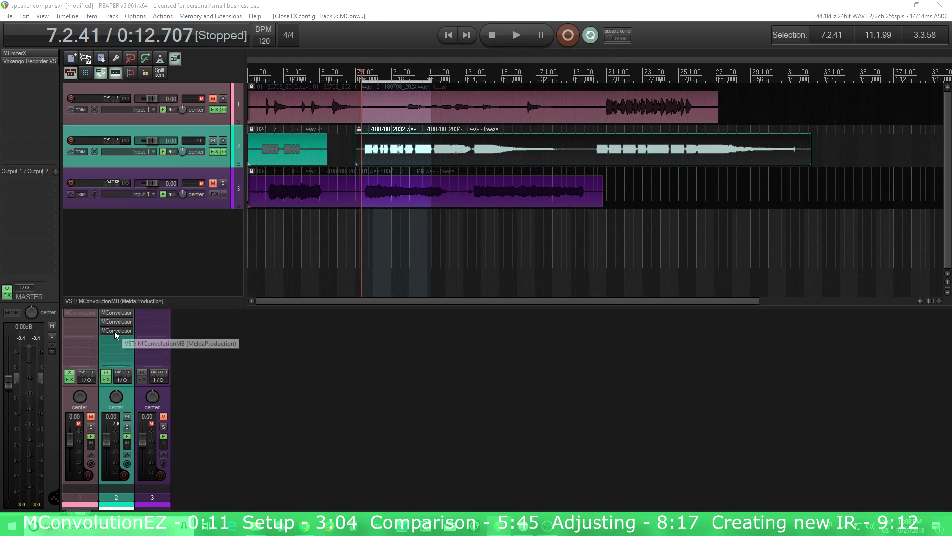
Open track 2's third MConvolutionMB, collapse its meters panel and move the window right.
left_click(114, 332)
left_click_drag(417, 39, 717, 75)
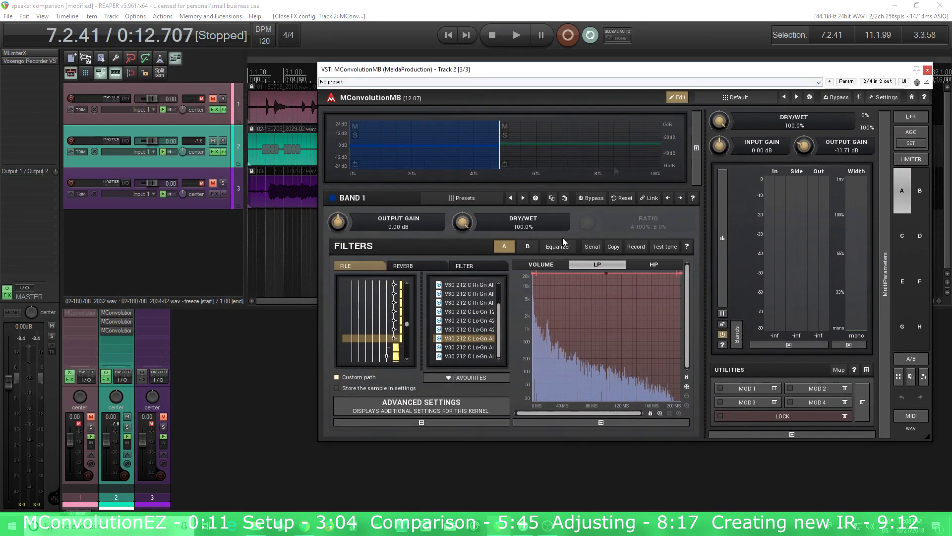
left_click(465, 269)
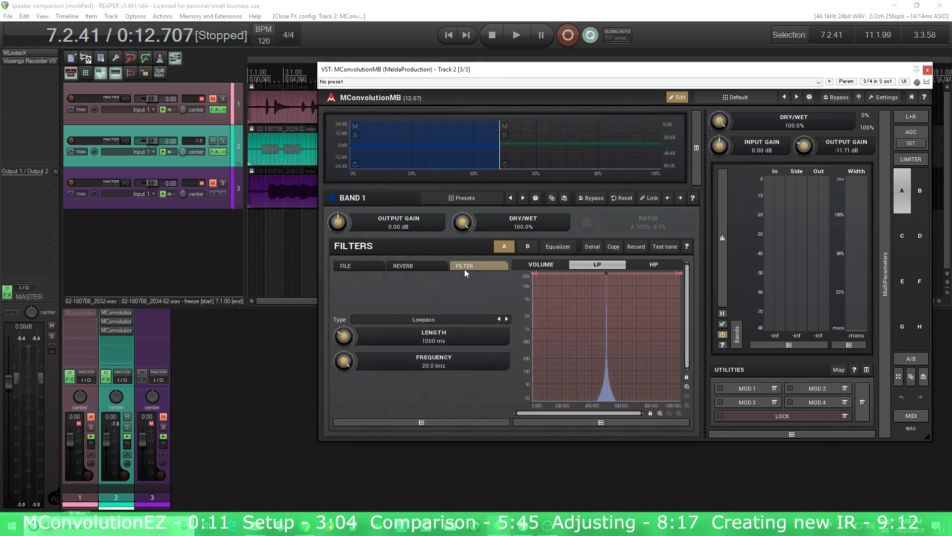
left_click(353, 266)
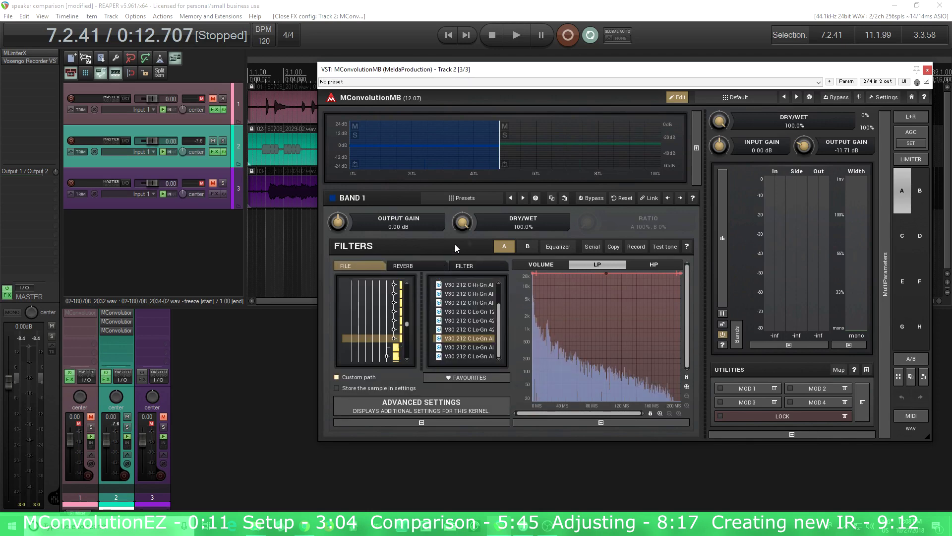
left_click(792, 435)
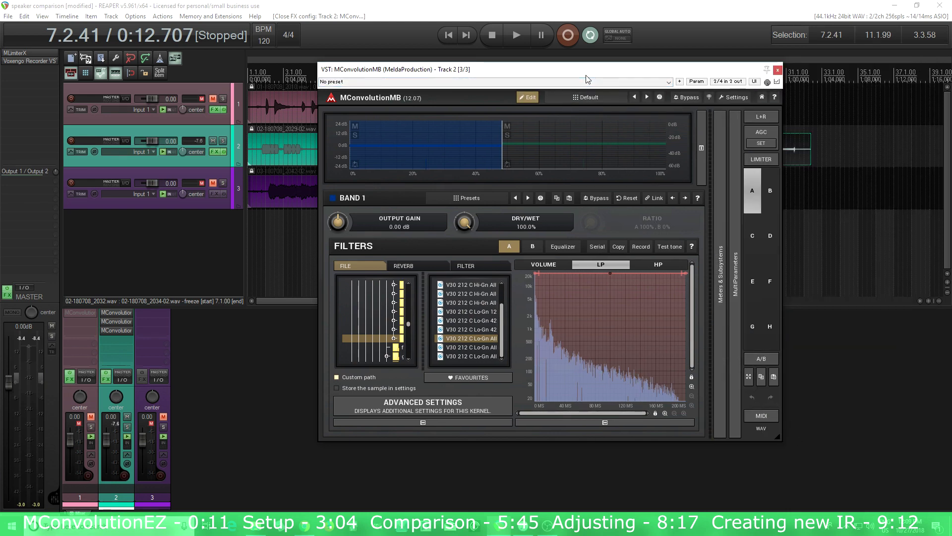
left_click_drag(586, 75, 709, 131)
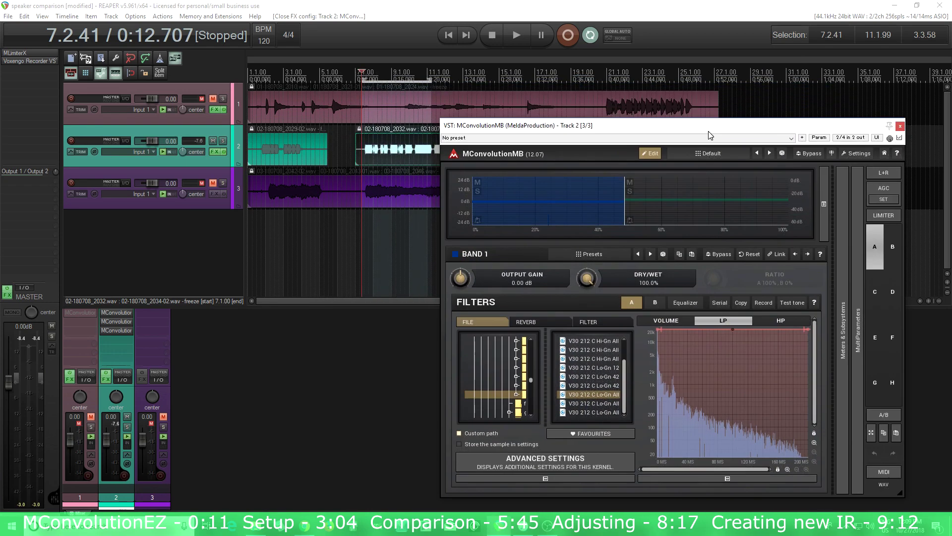
Show the first MConvolutionMB beside the third and send a test tone through the first.
left_click(119, 315)
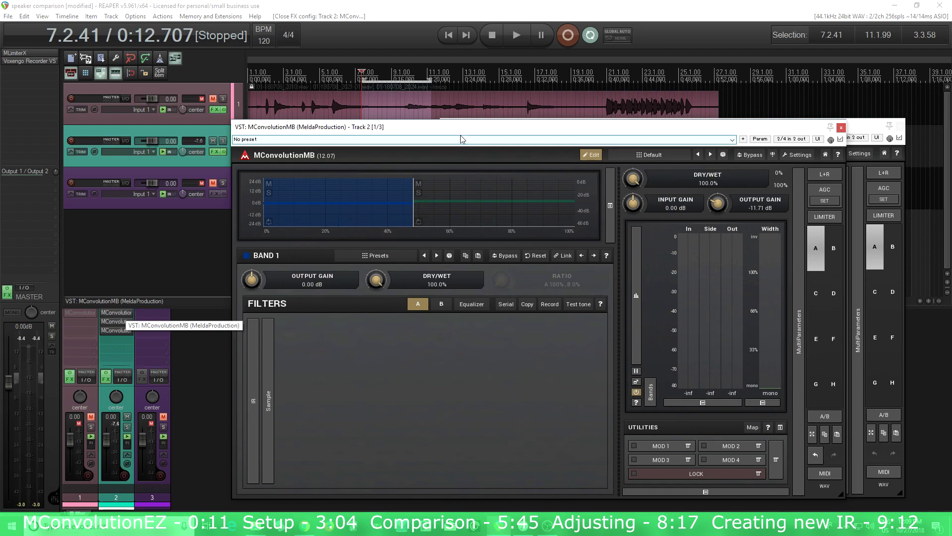
left_click_drag(464, 143, 259, 82)
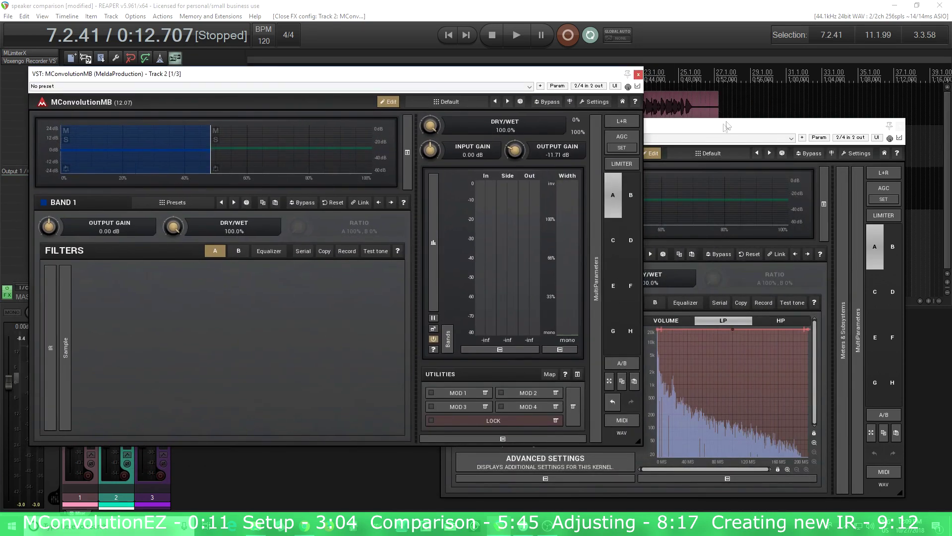
left_click_drag(727, 128, 736, 127)
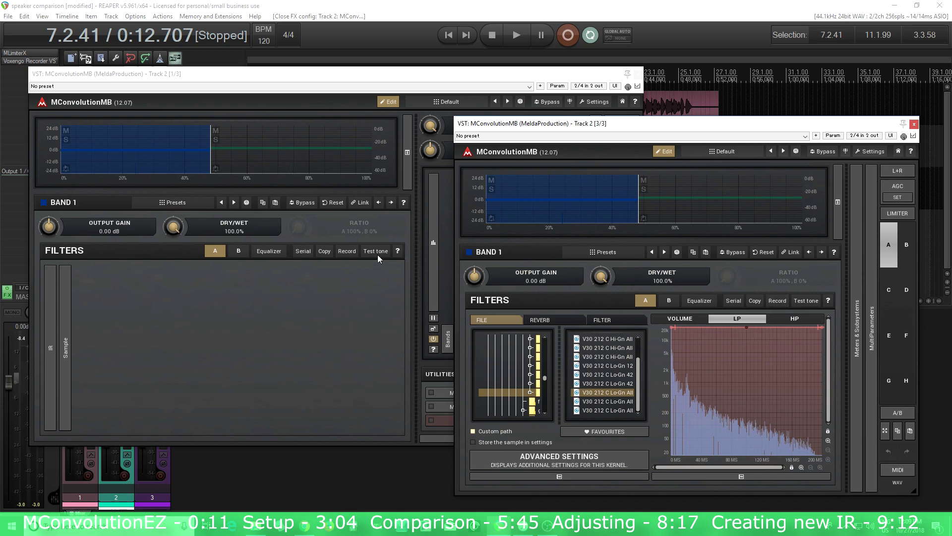
left_click(857, 313)
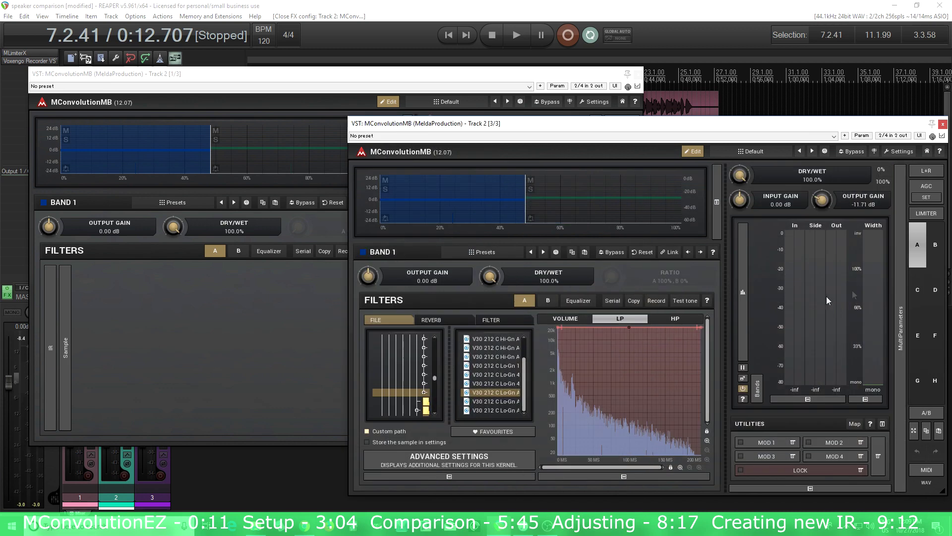
left_click(347, 78)
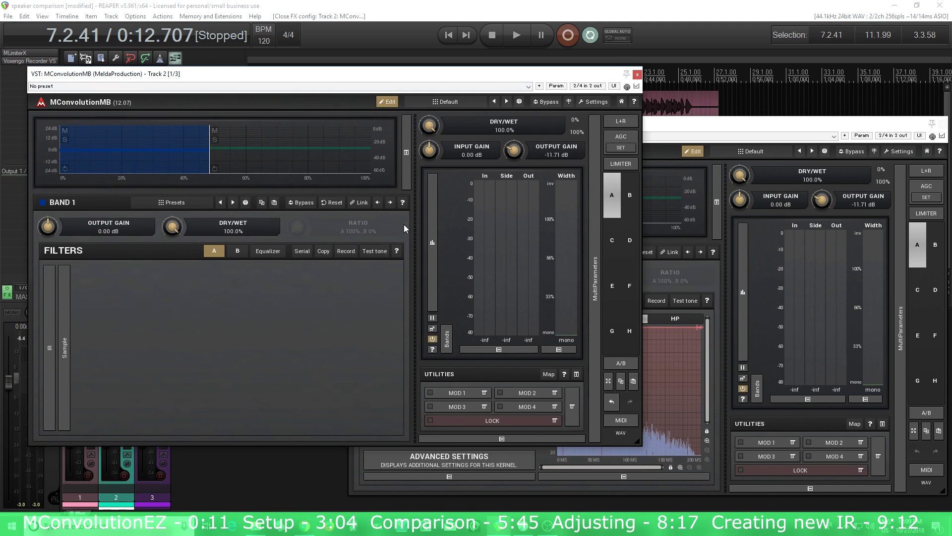
left_click(369, 253)
Reset the second MConvolutionMB's output gain to 0 dB, then rerun the test tone through the first.
left_click(638, 75)
left_click(121, 323)
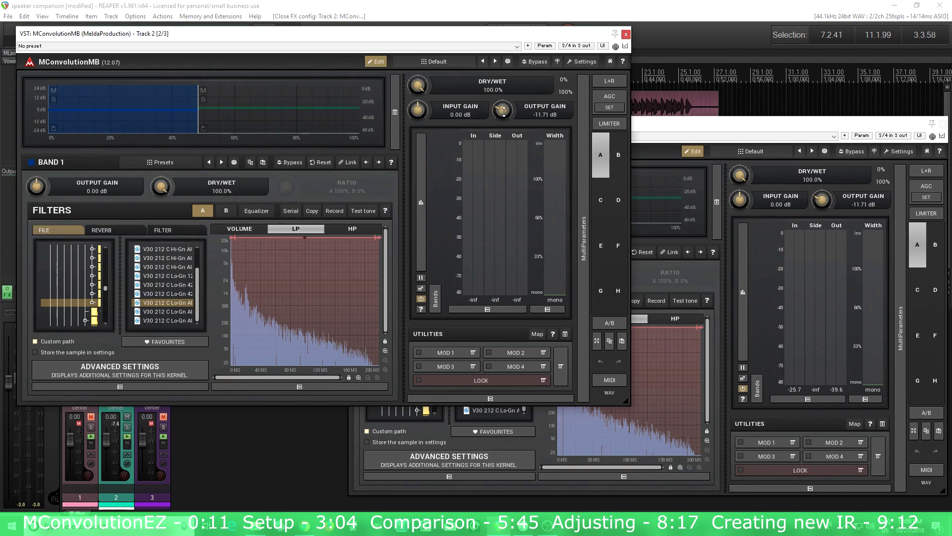
double_click(504, 112)
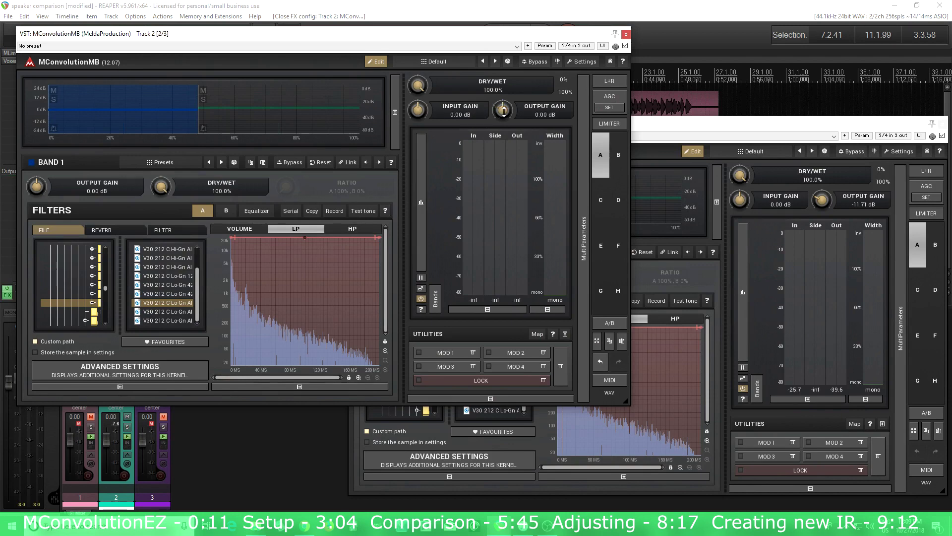
left_click(626, 34)
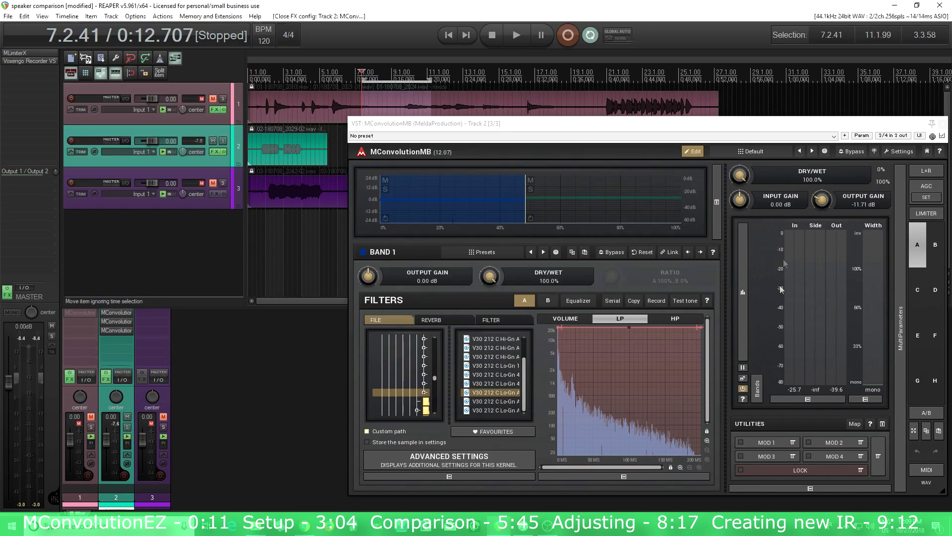
left_click(121, 311)
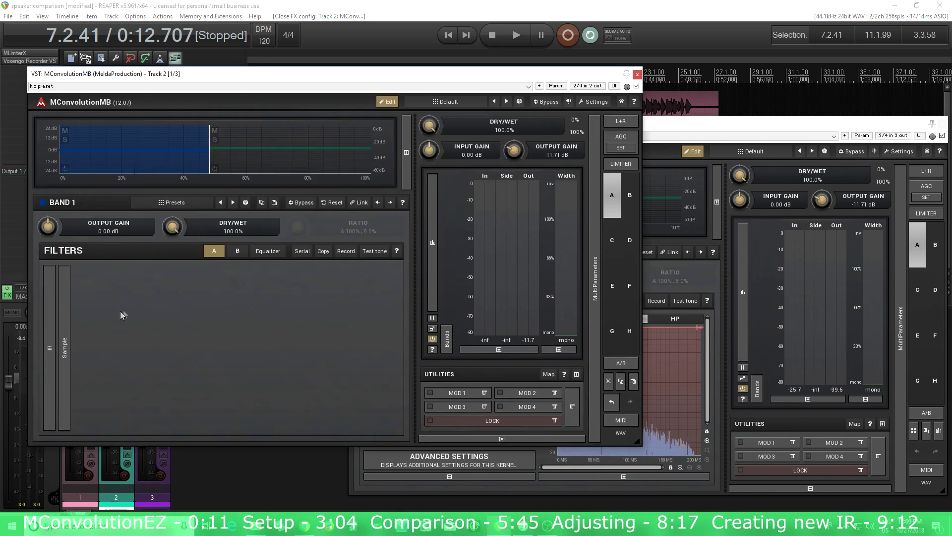
left_click(367, 259)
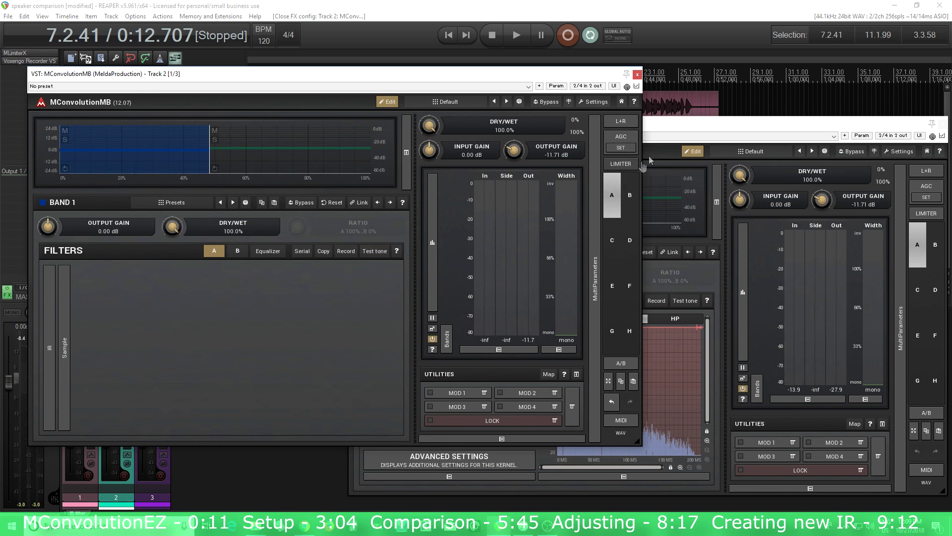
left_click(678, 147)
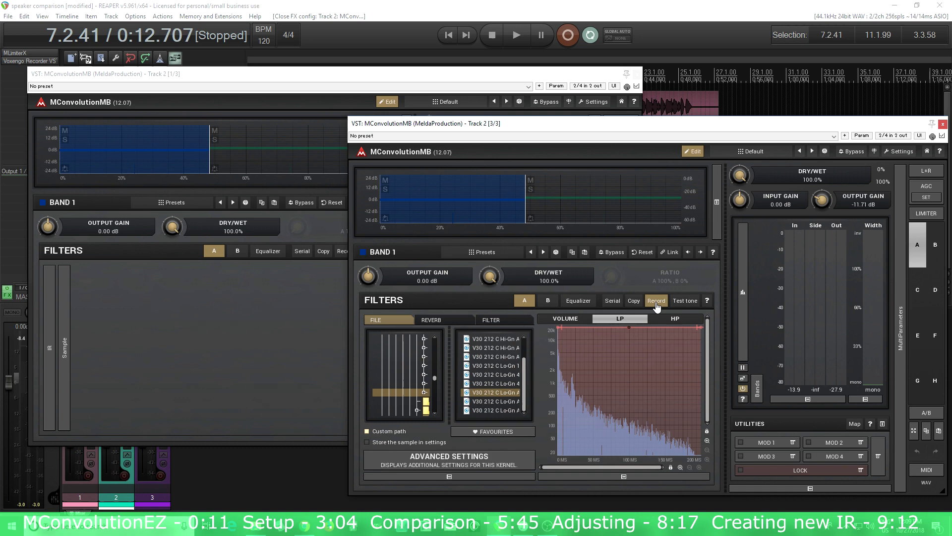
Record the test-tone response in the third MConvolutionMB and save it as celcrunch.wav, overwriting the existing file.
left_click(272, 332)
left_click(370, 251)
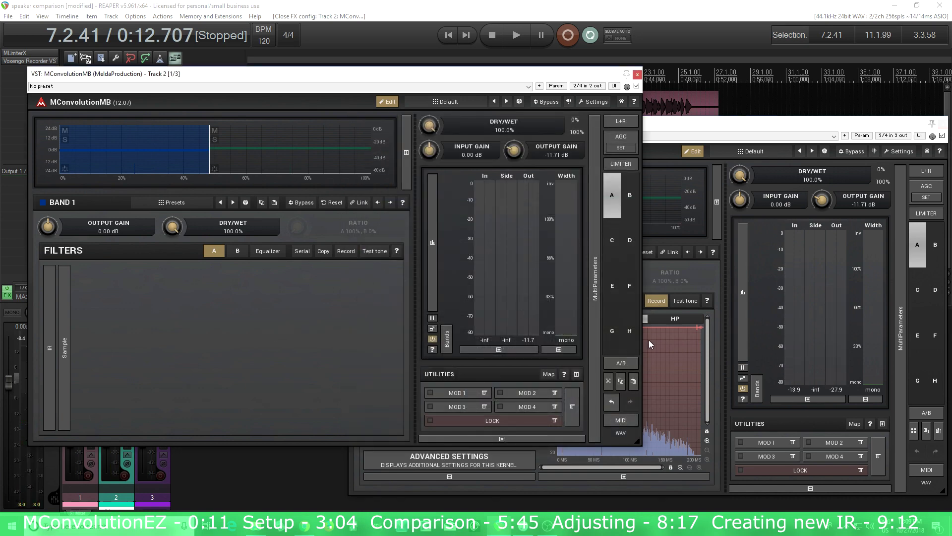
left_click(656, 301)
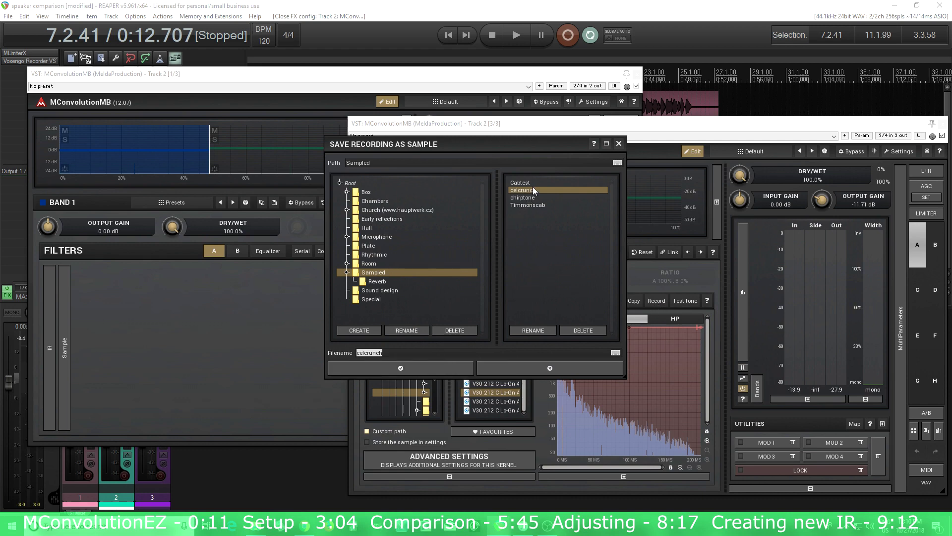
left_click(402, 368)
left_click(413, 289)
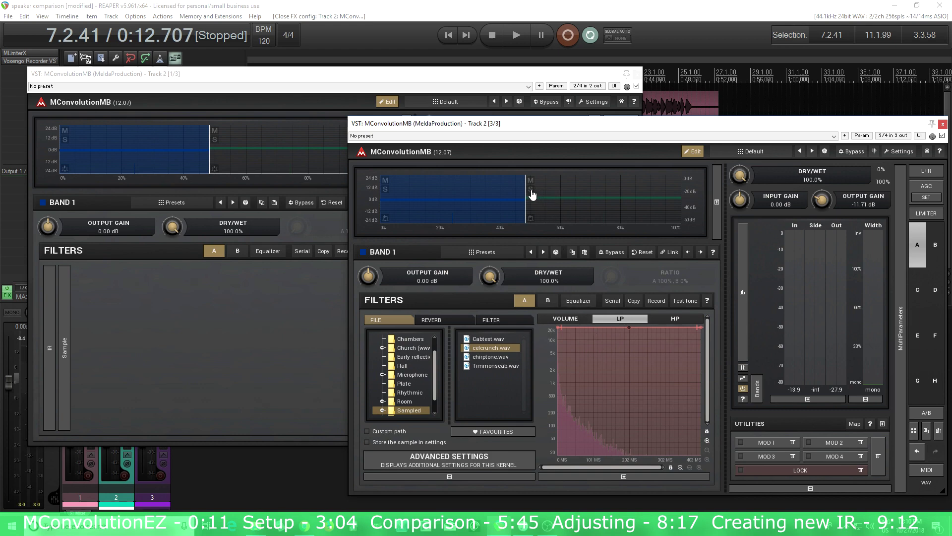
Reset the third MConvolutionMB to its Default preset and bypass FX slots 1 and 2 on track 2.
left_click(756, 152)
left_click(757, 173)
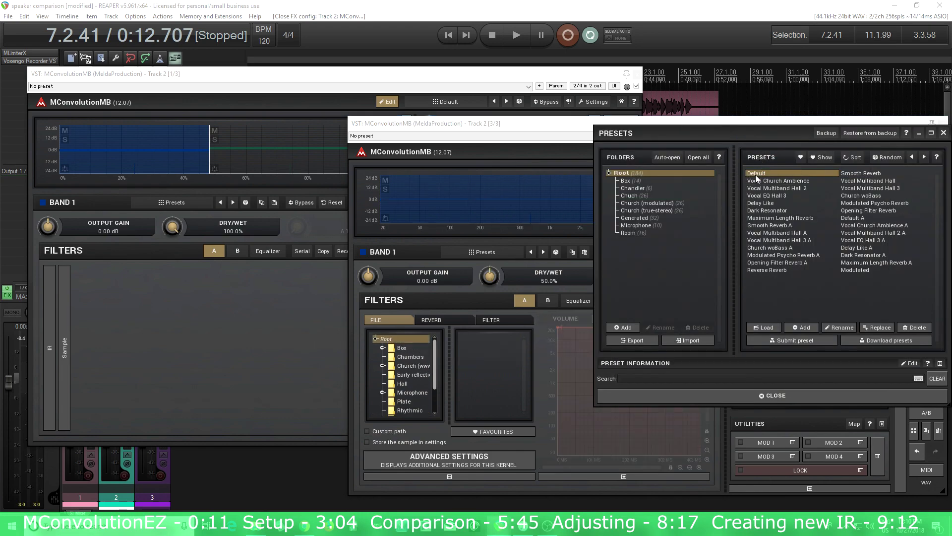
left_click(735, 401)
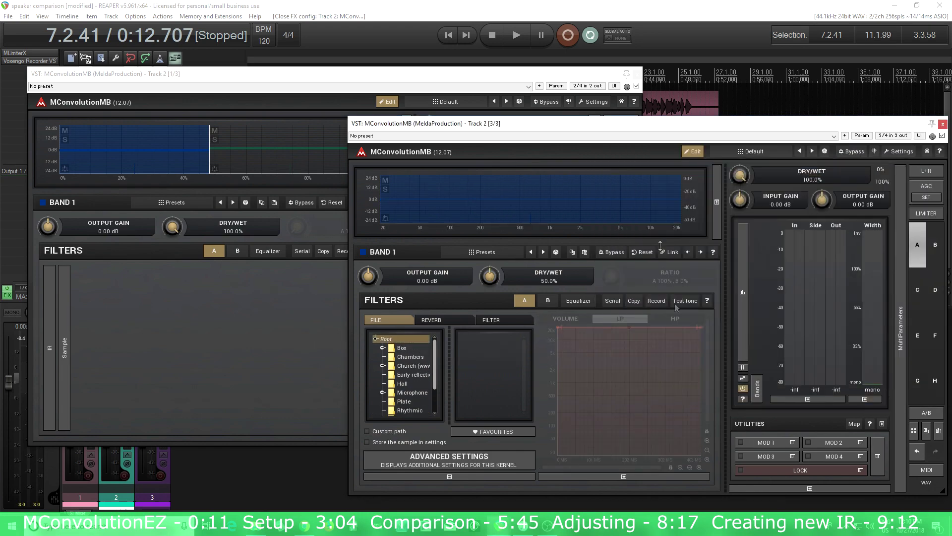
left_click(637, 73)
left_click(113, 312, "shift")
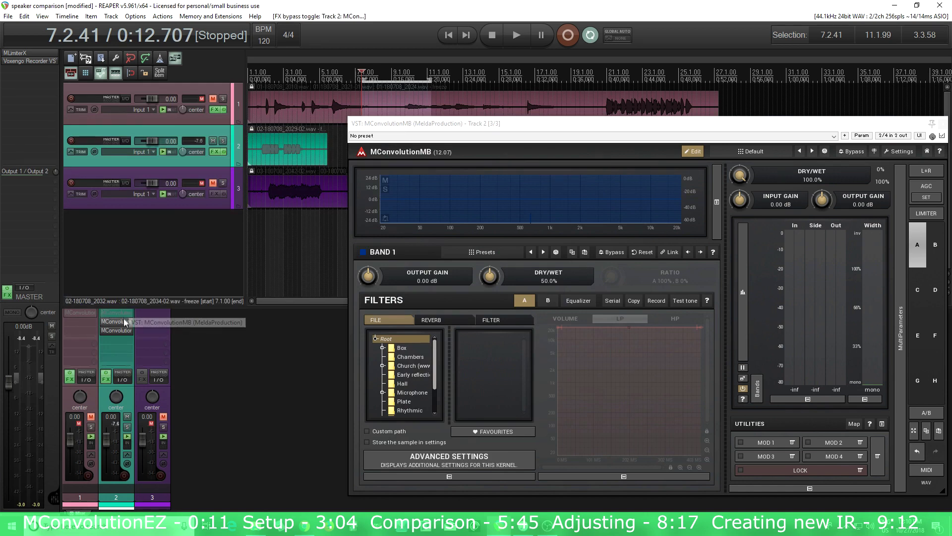
left_click(113, 322, "shift")
Load Sampled > celcrunch.wav into the third instance and lower its output gain to about -5 dB.
left_click(120, 329)
left_click(120, 330)
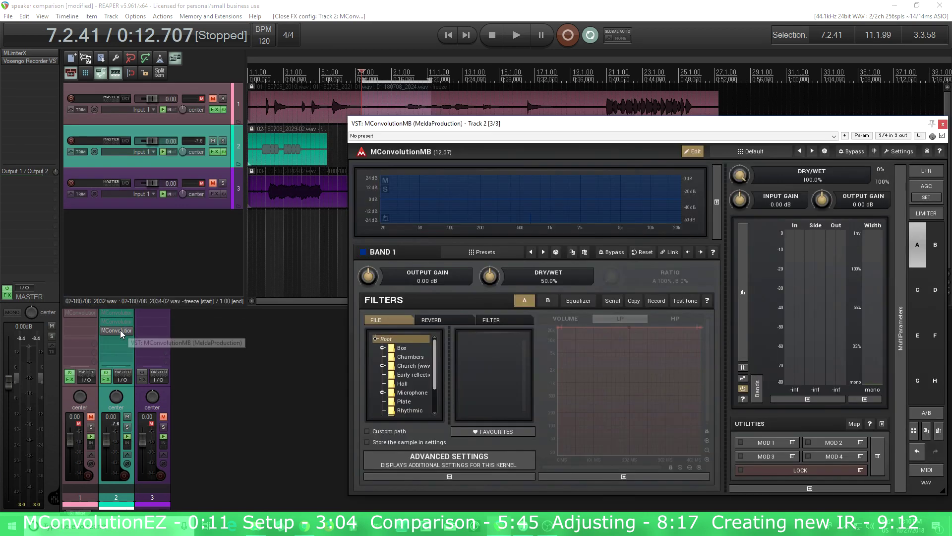
scroll(416, 400, "down", 2)
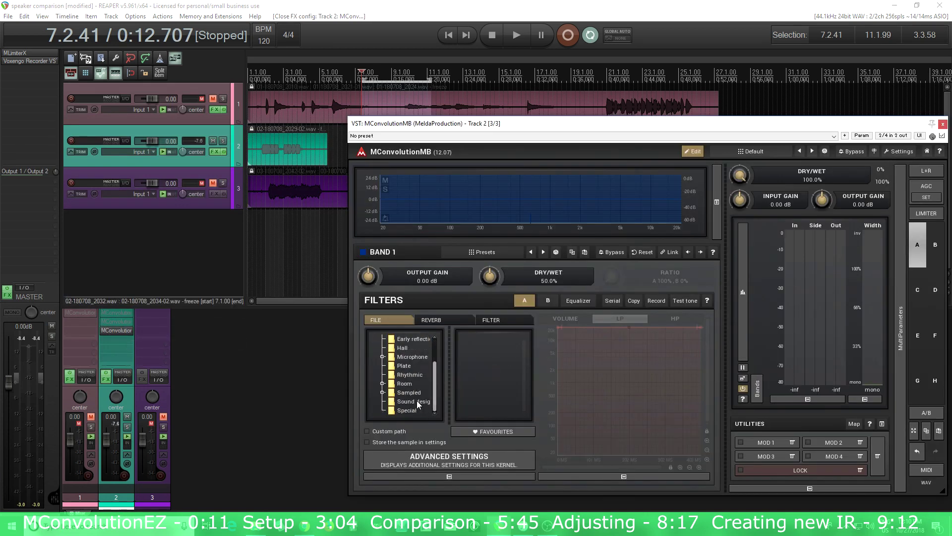
left_click(400, 393)
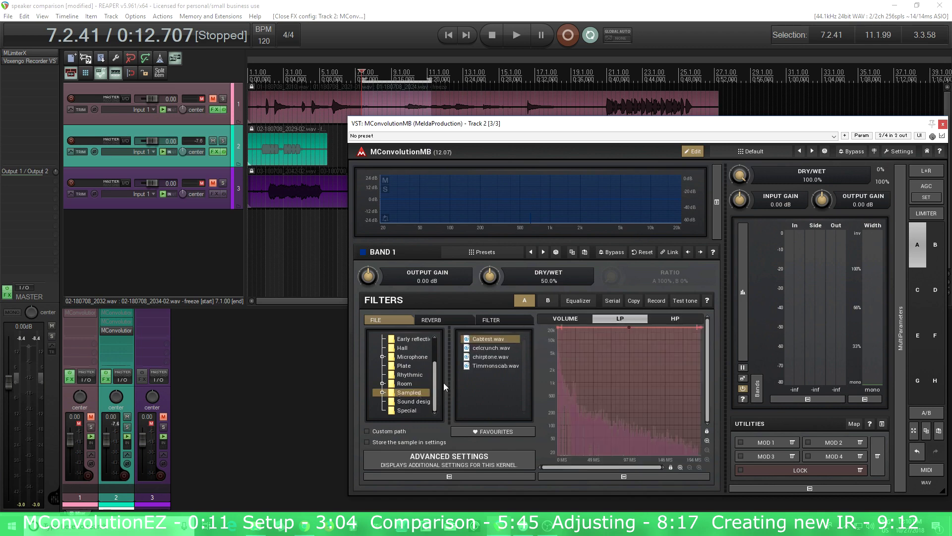
left_click(487, 348)
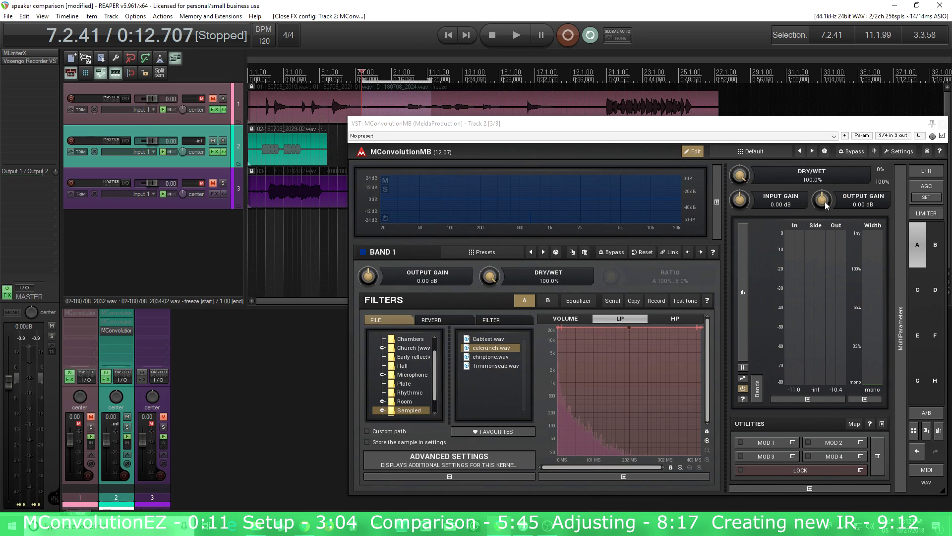
left_click_drag(827, 205, 827, 229)
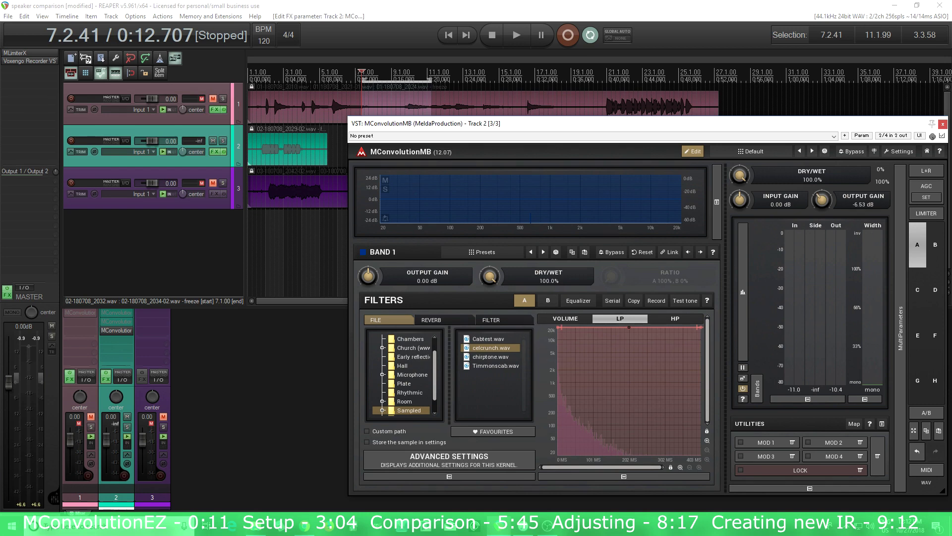
Fine-tune the celcrunch IR's output gain to -5.76 dB while playing back.
left_click(519, 39)
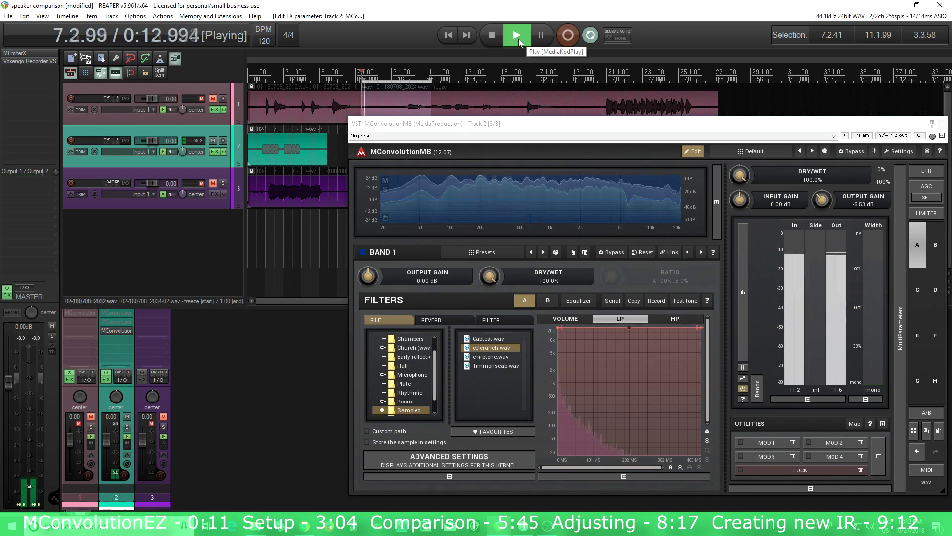
left_click_drag(821, 199, 822, 196)
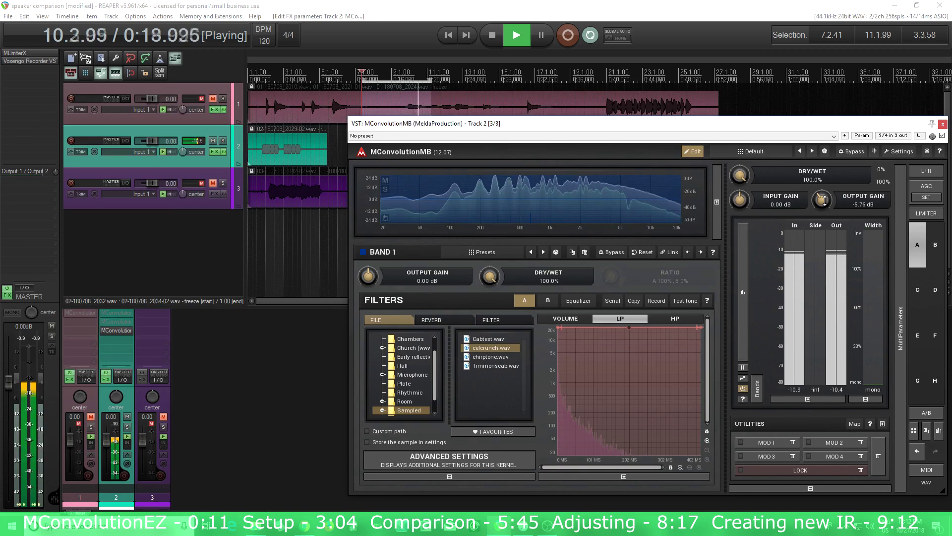
left_click(492, 35)
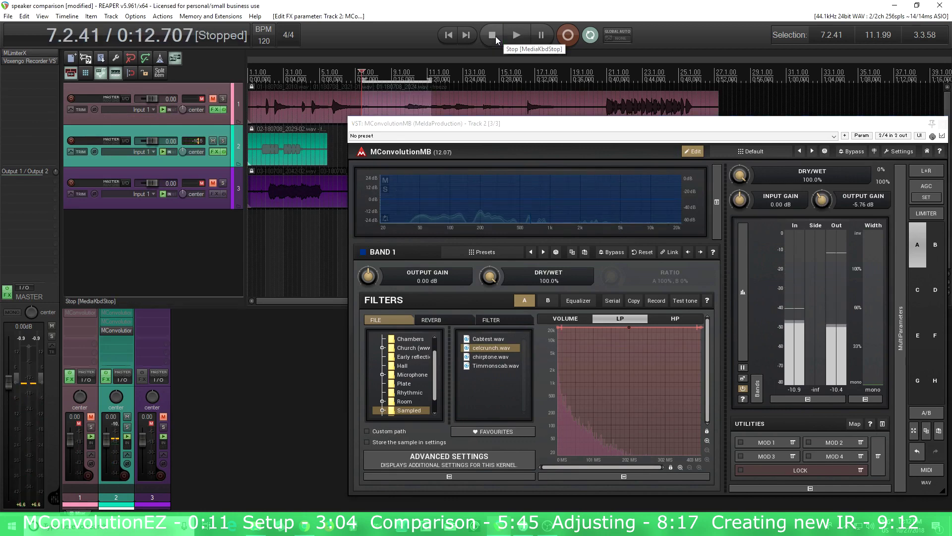
A/B compare set A (celcrunch.wav) against set B (V30 blend) during playback.
left_click(936, 247)
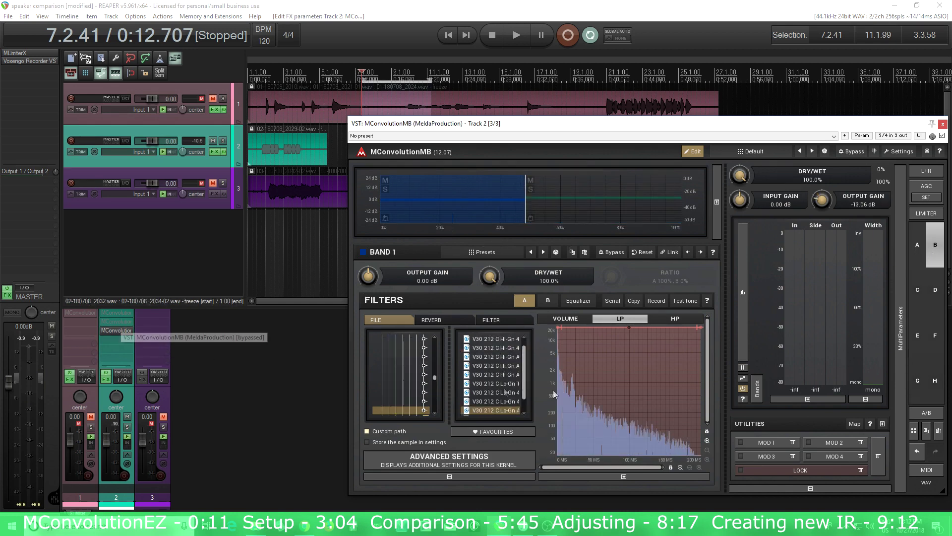
left_click(516, 34)
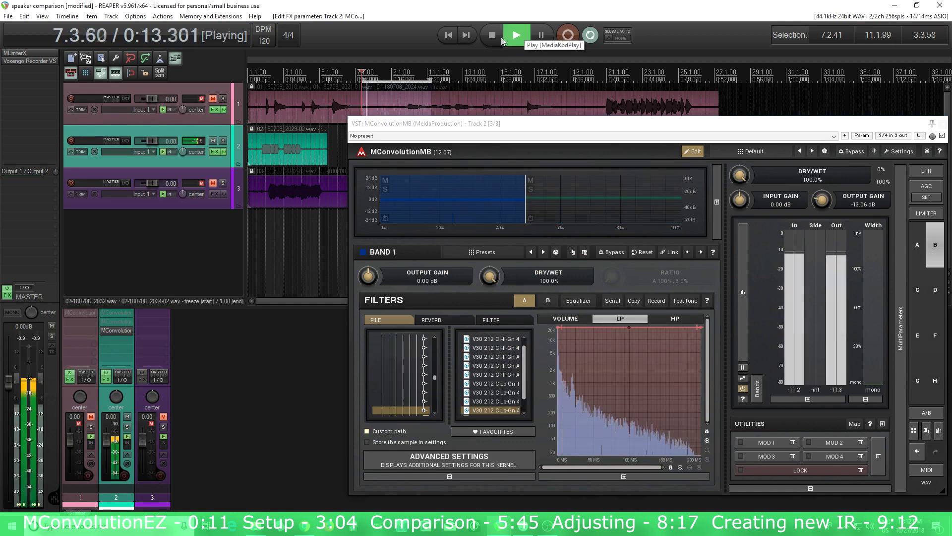
left_click(919, 248)
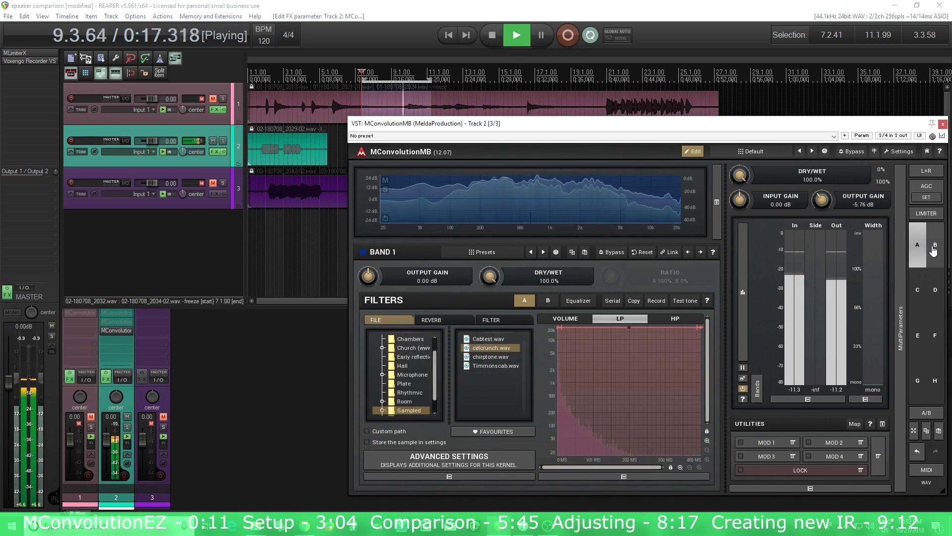
left_click(934, 250)
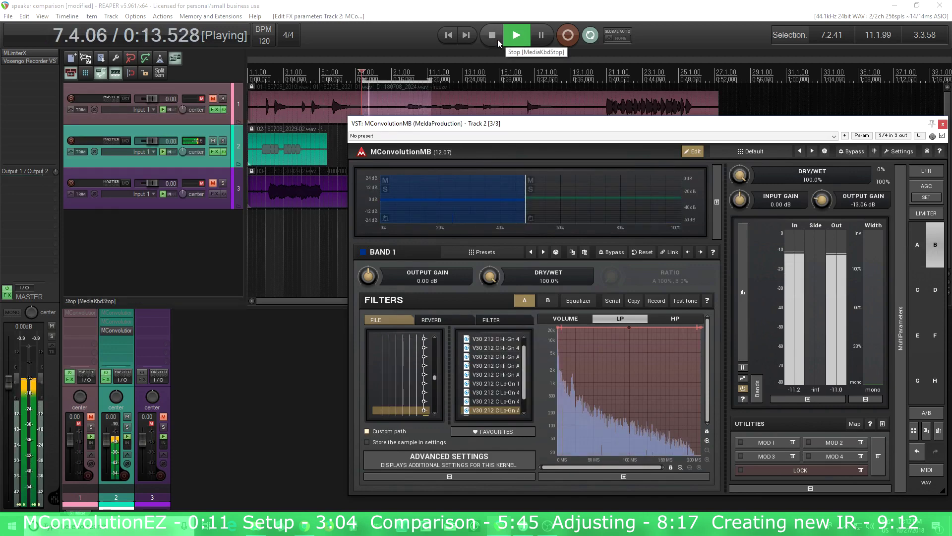
left_click(918, 250)
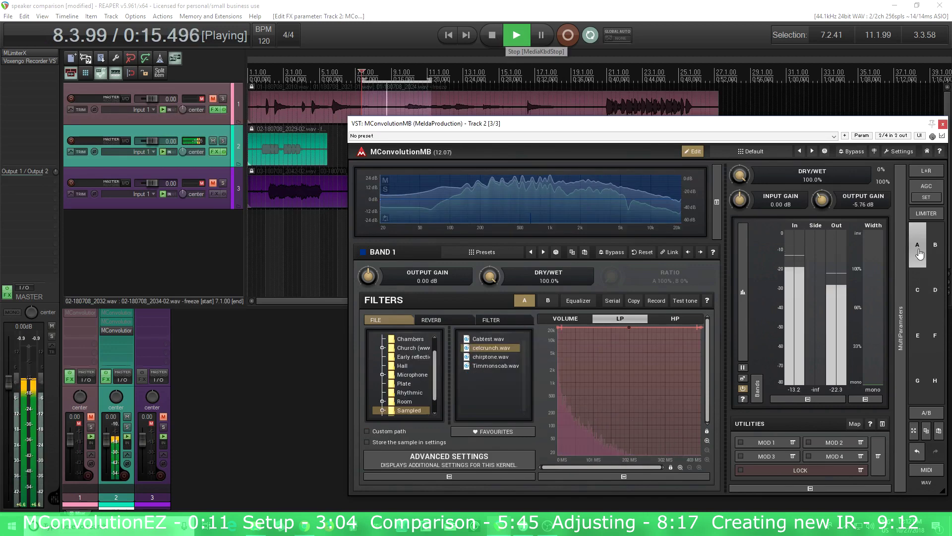
left_click(496, 42)
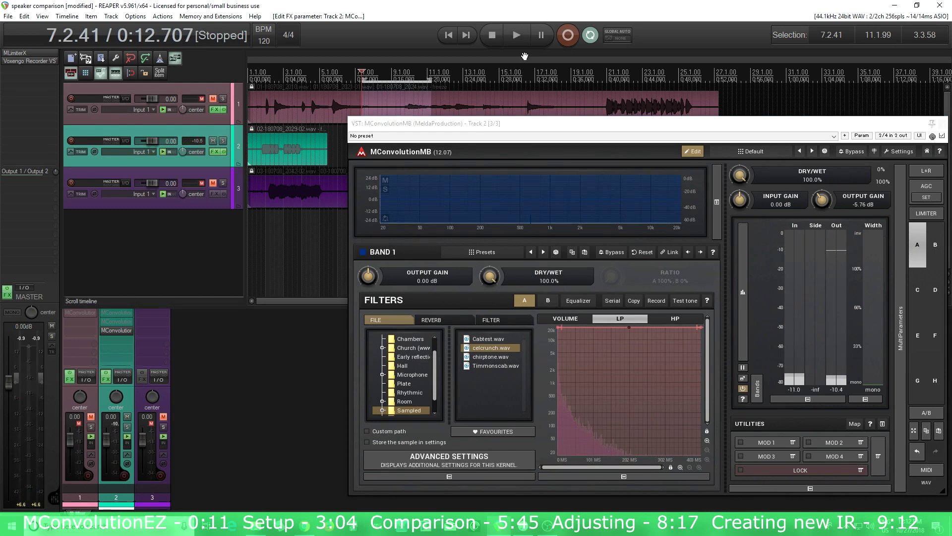